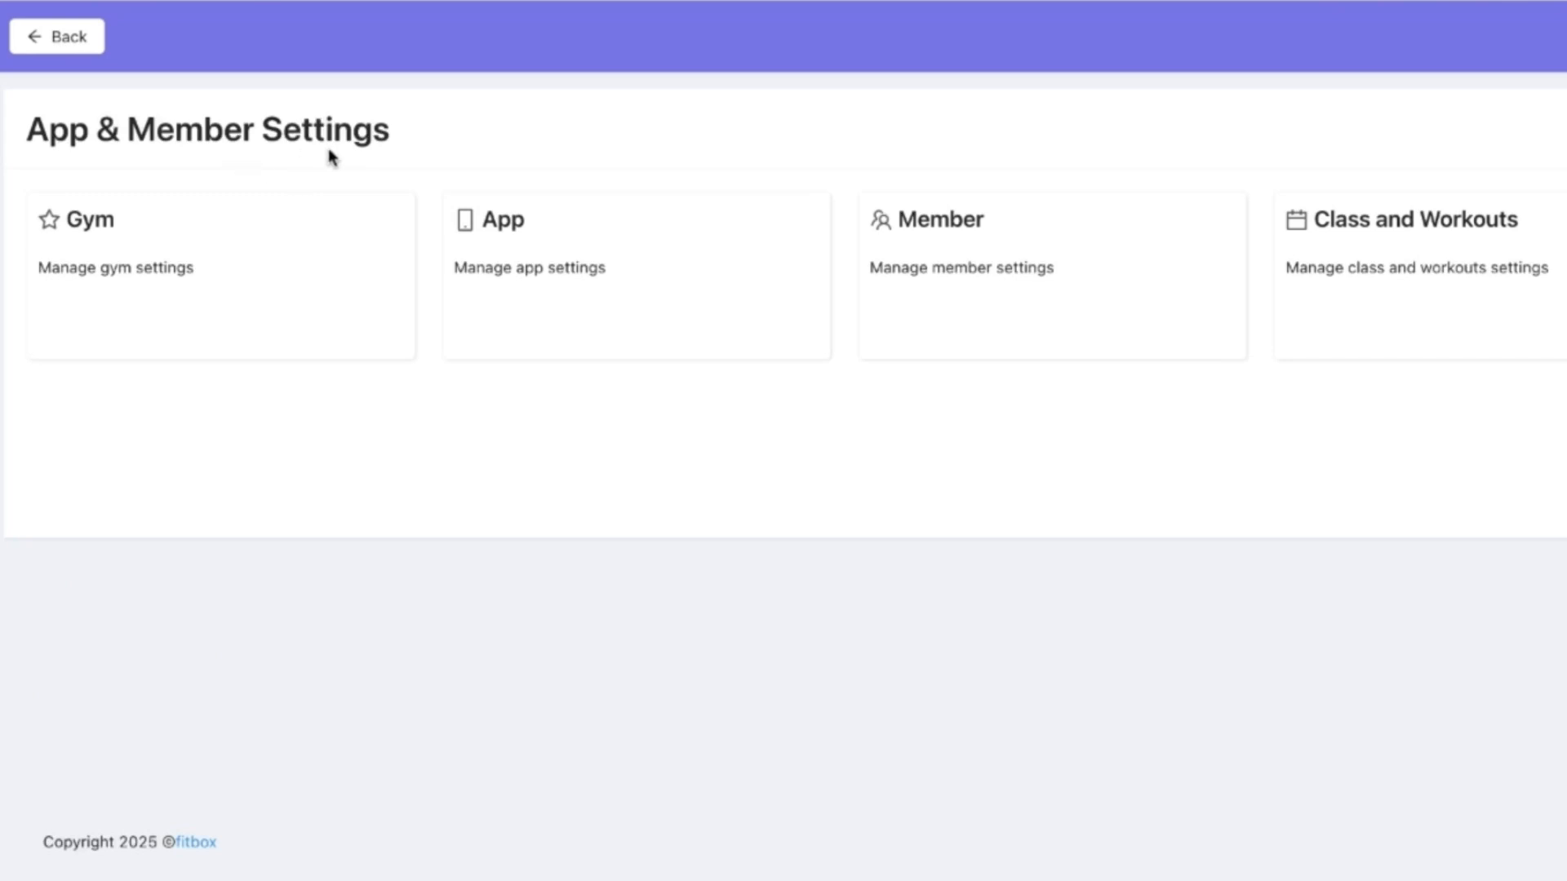
# Step: Start a new Website Calendar embed from the Gym settings using Generate Embed Code
pyautogui.click(273, 273)
pyautogui.scroll(-3, 359, 453)
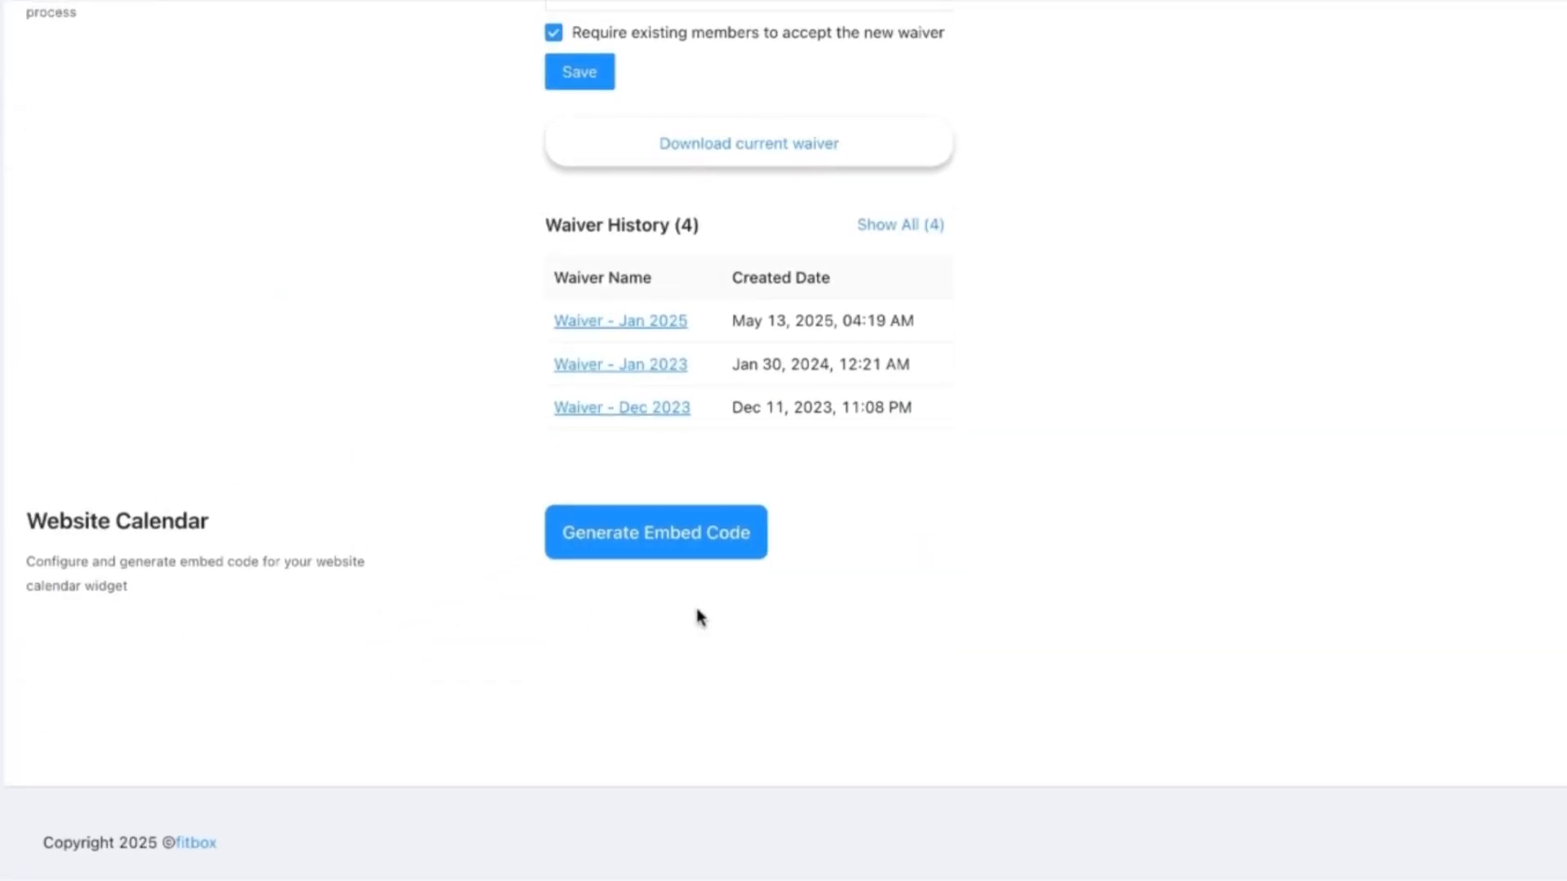
pyautogui.click(743, 556)
pyautogui.click(696, 556)
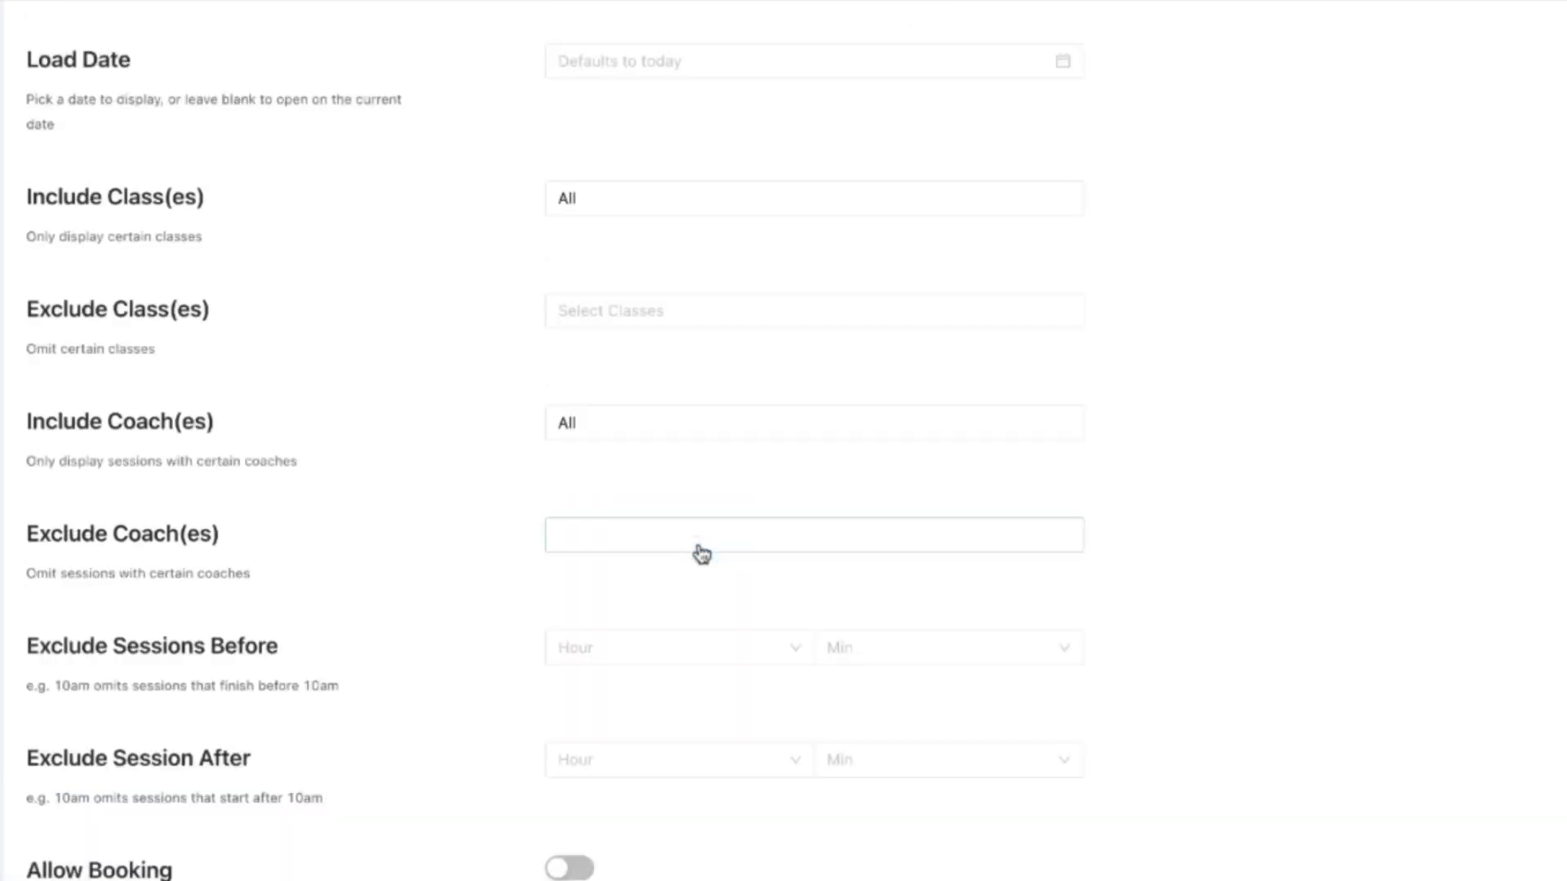
pyautogui.scroll(4, 702, 554)
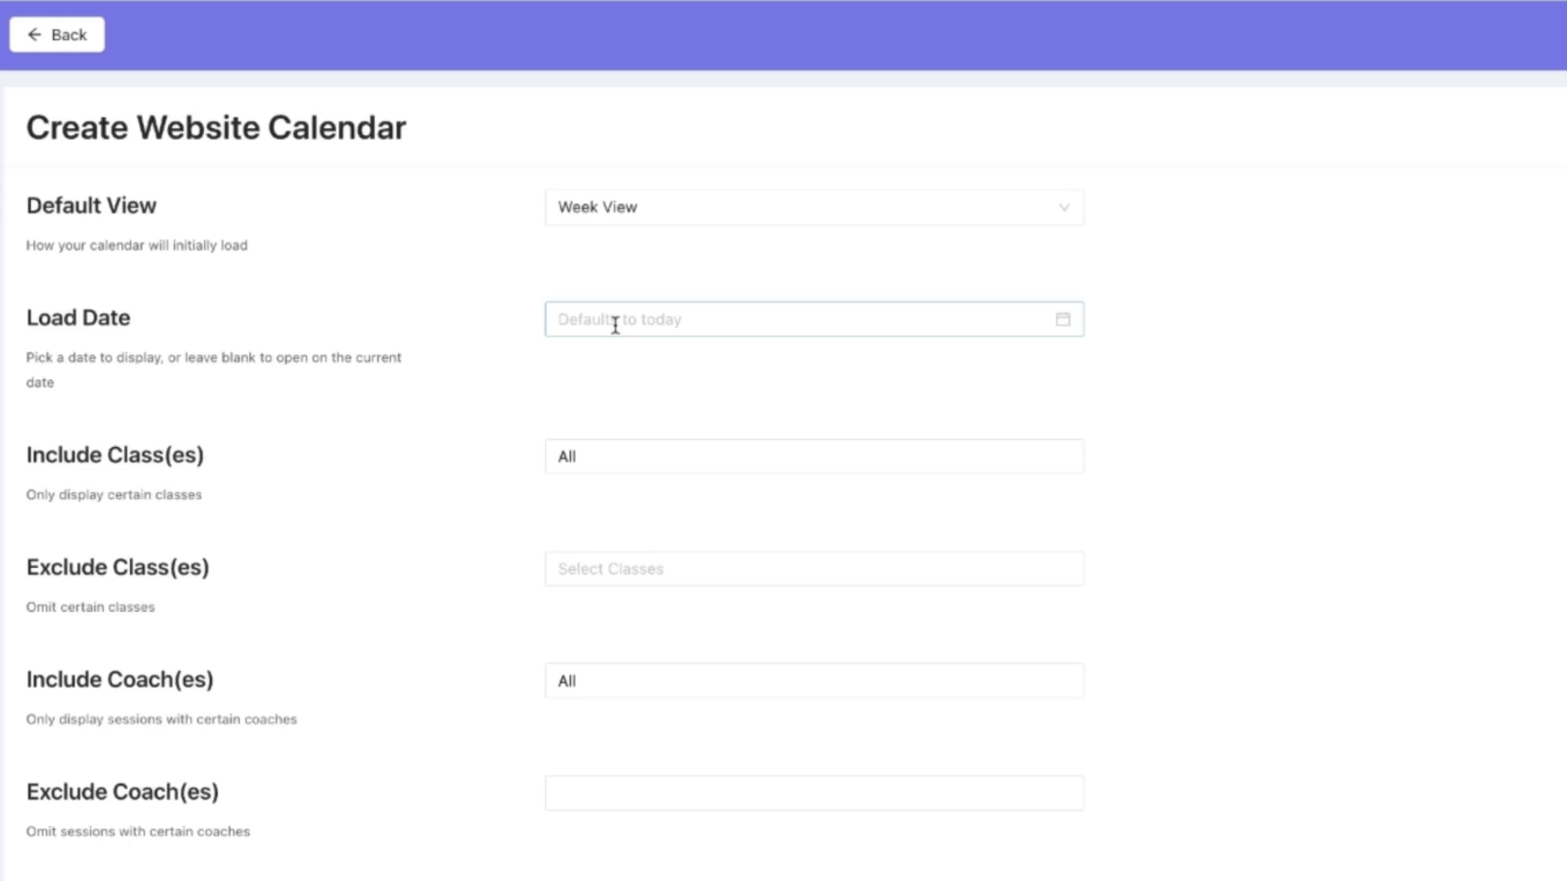
pyautogui.click(1063, 320)
pyautogui.click(814, 366)
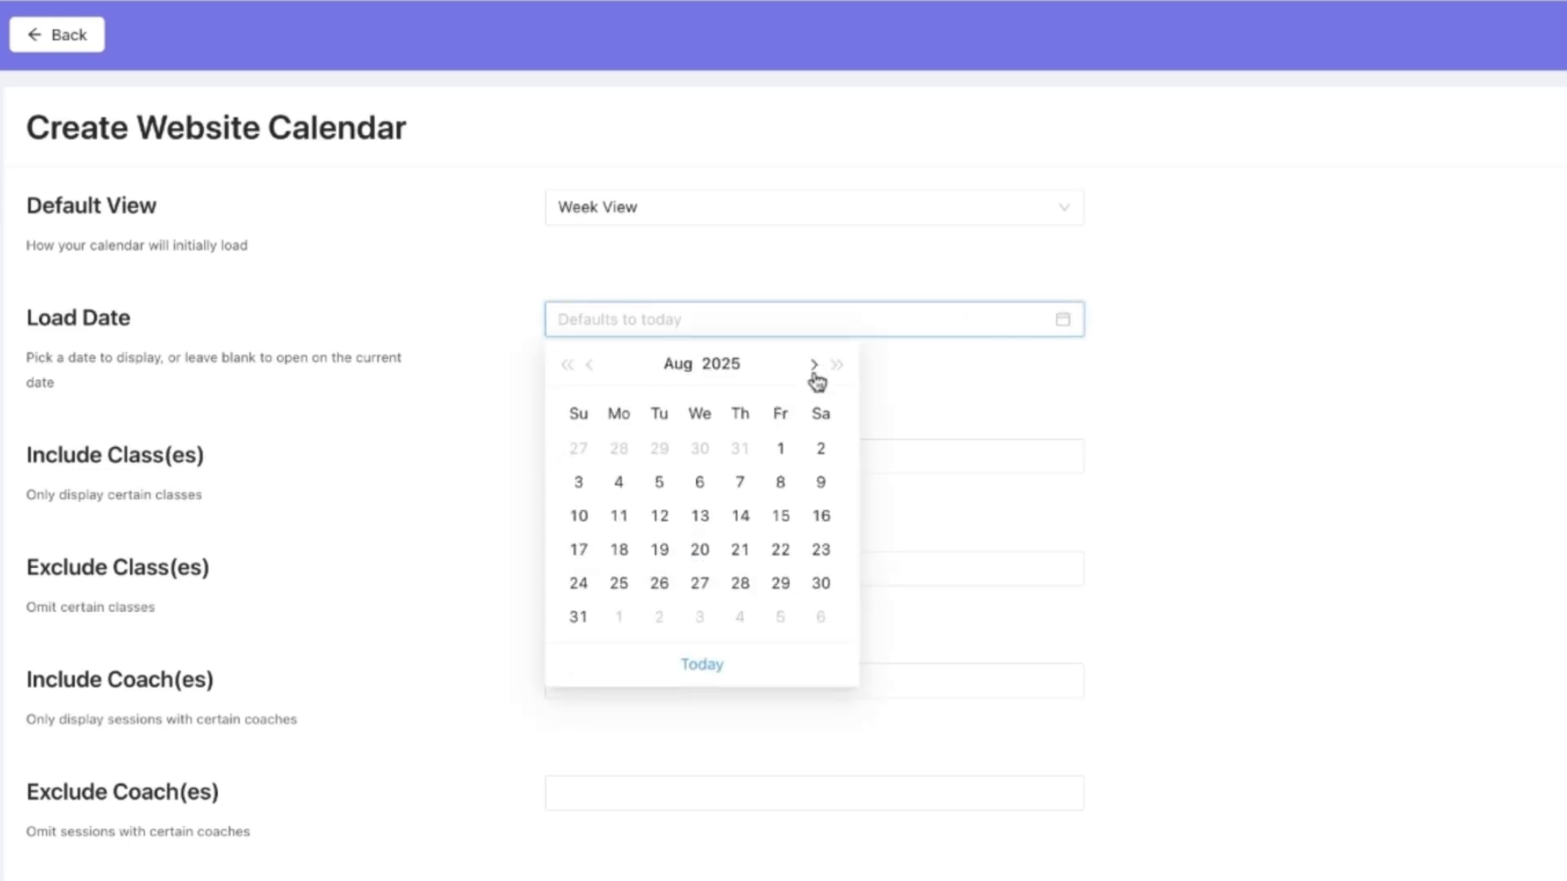
pyautogui.click(740, 584)
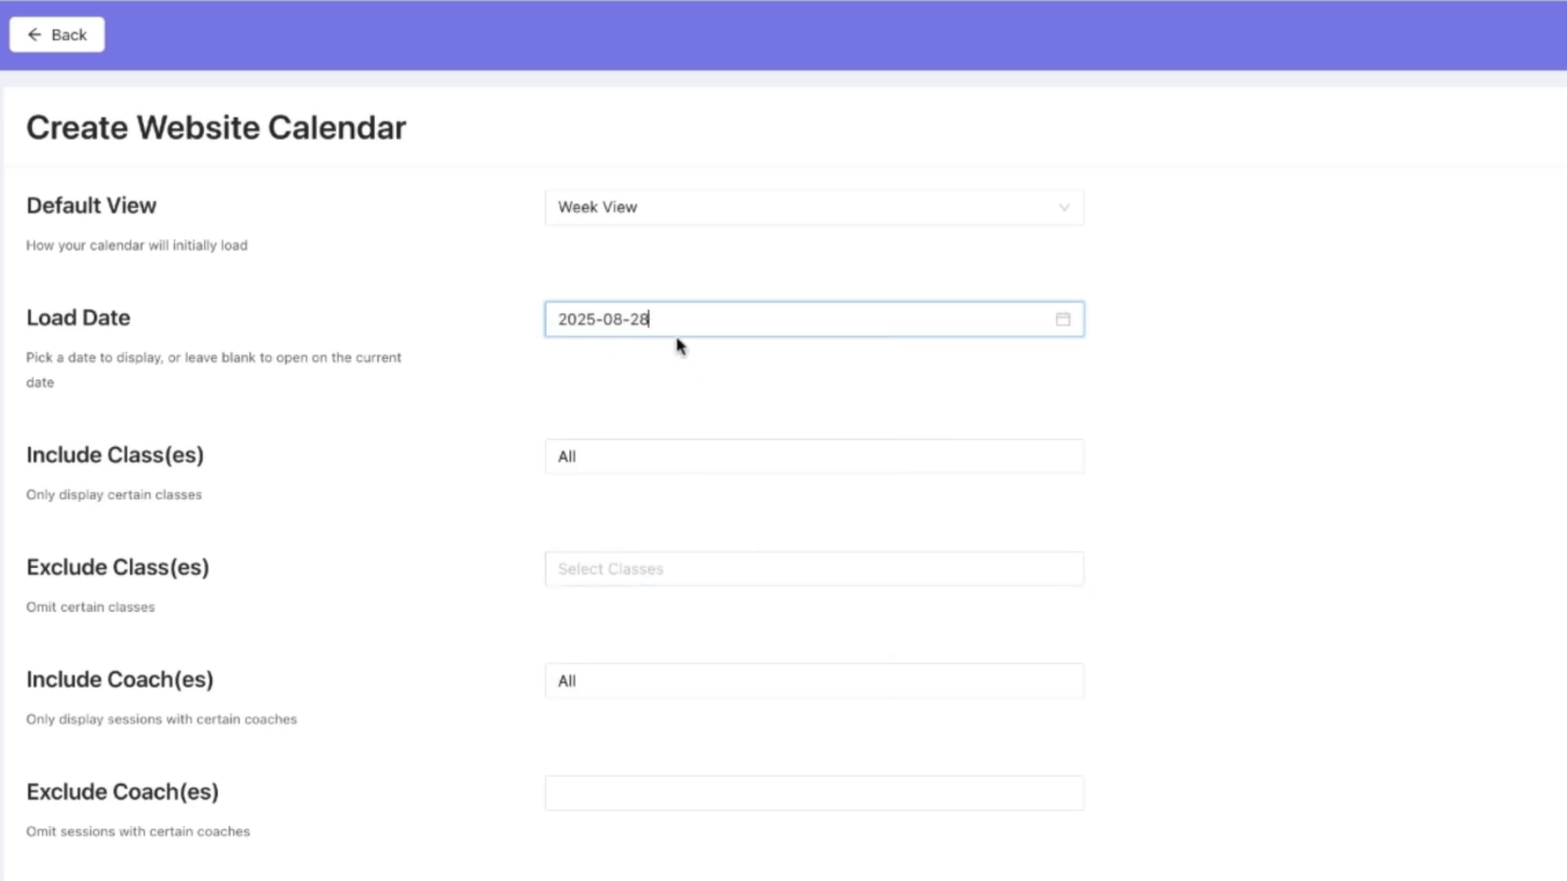
pyautogui.click(1062, 322)
# Step: Include only CrossFit and Conditioning classes in the website calendar
pyautogui.scroll(-3, 465, 537)
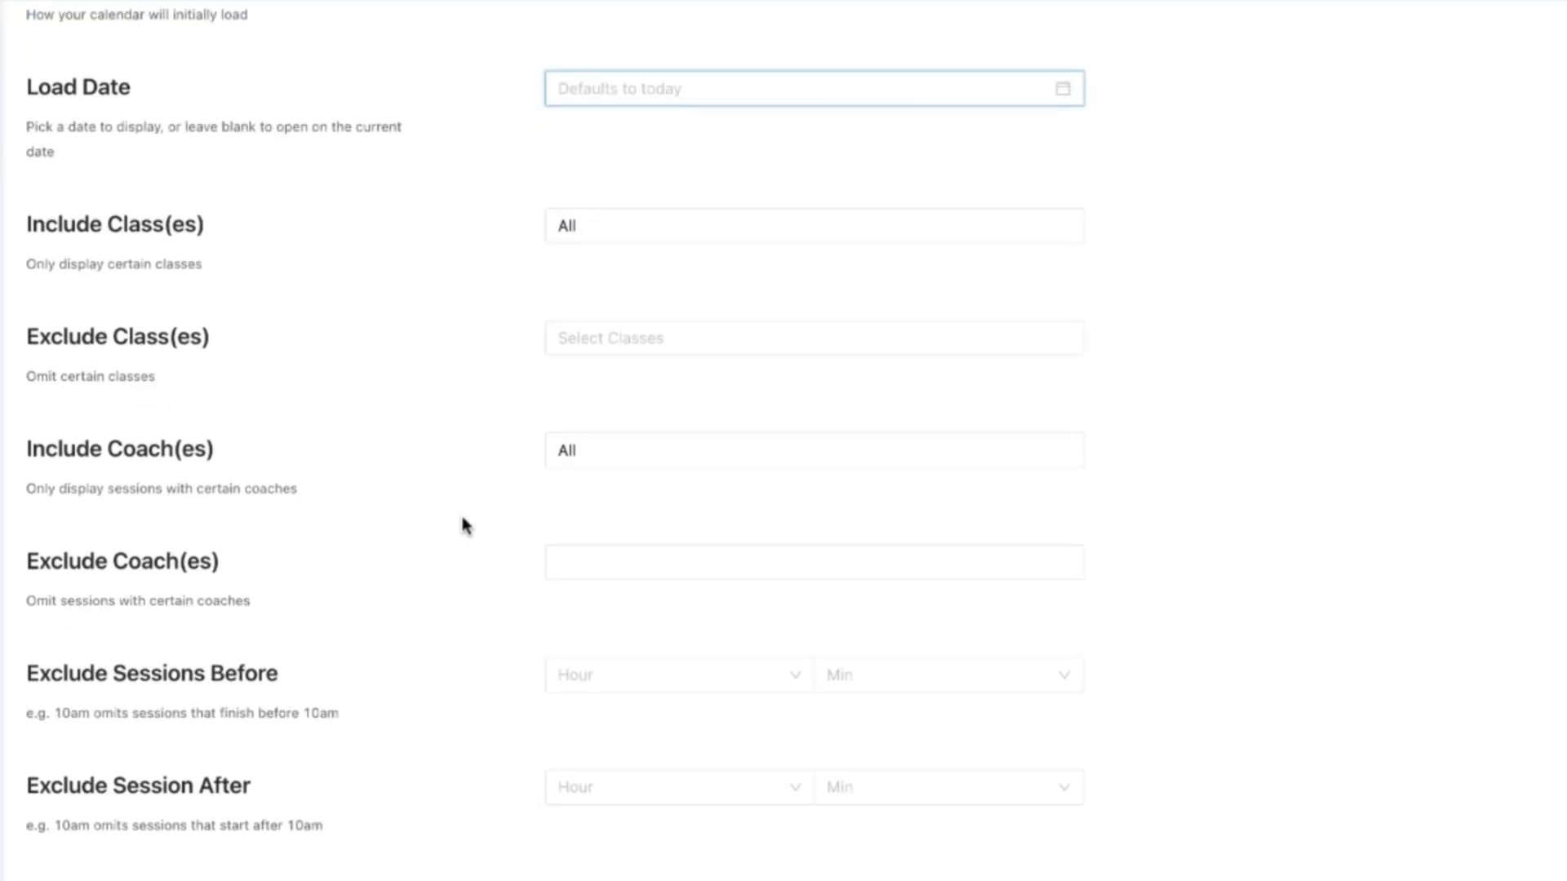
pyautogui.click(601, 232)
pyautogui.click(608, 276)
pyautogui.click(608, 451)
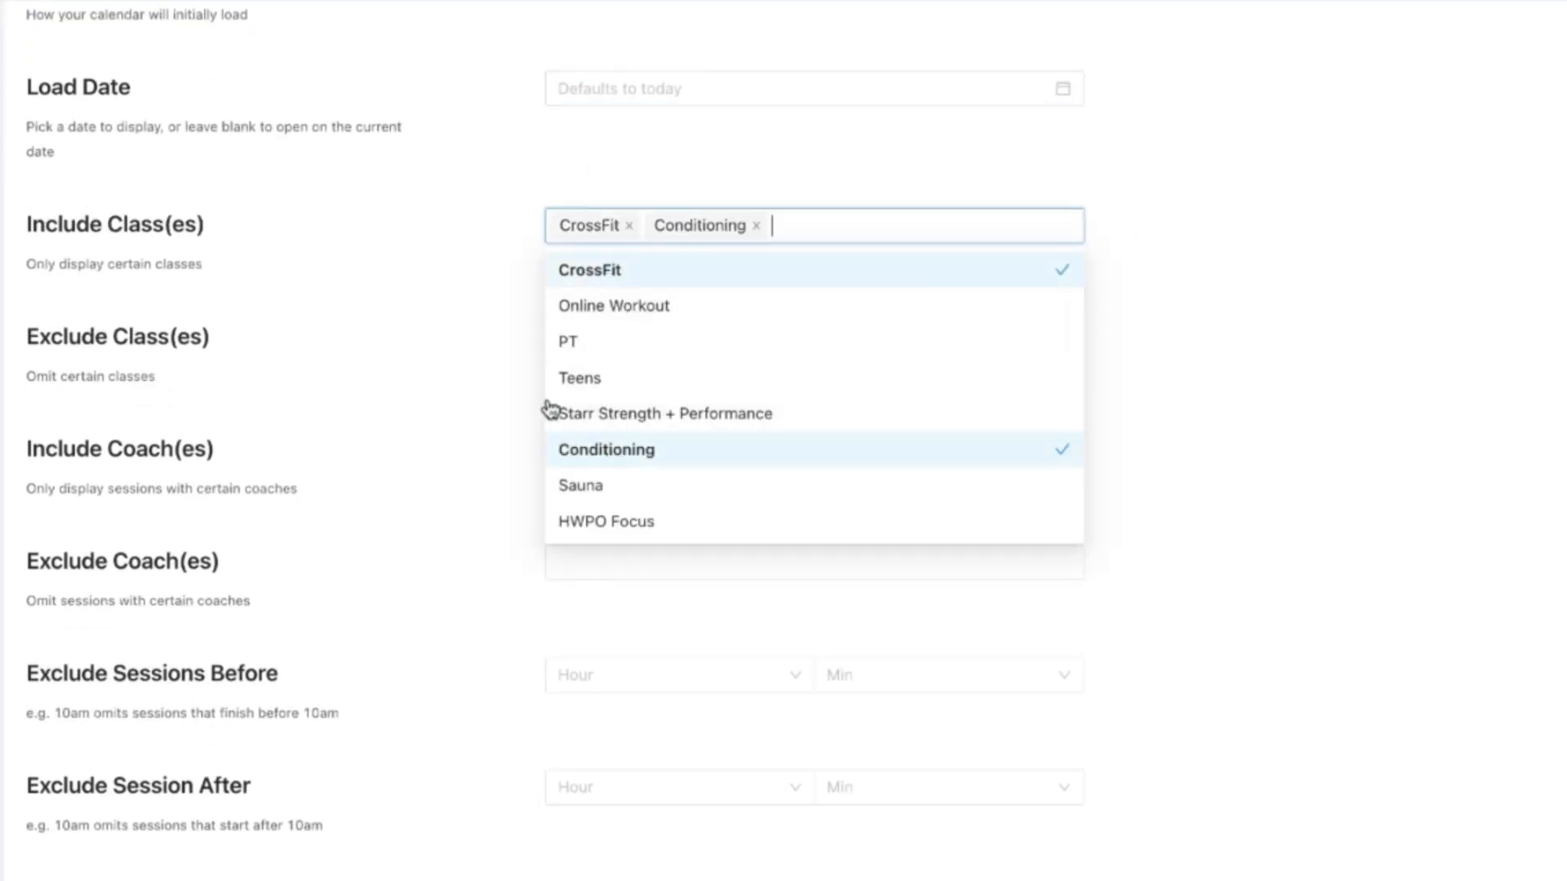
pyautogui.click(457, 272)
pyautogui.scroll(-3, 500, 381)
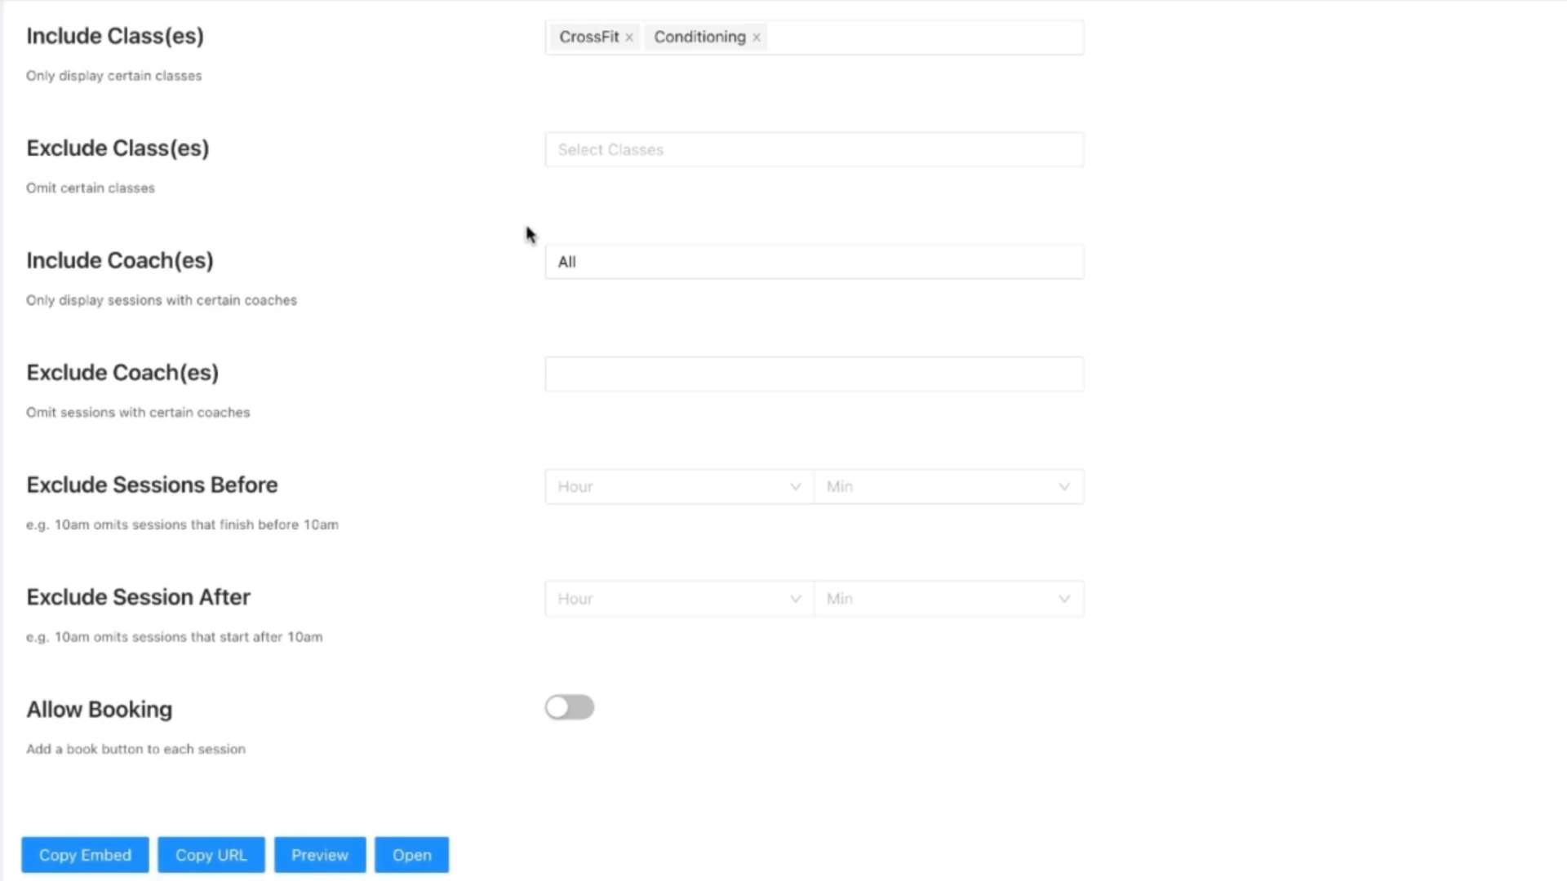
pyautogui.scroll(-2, 539, 486)
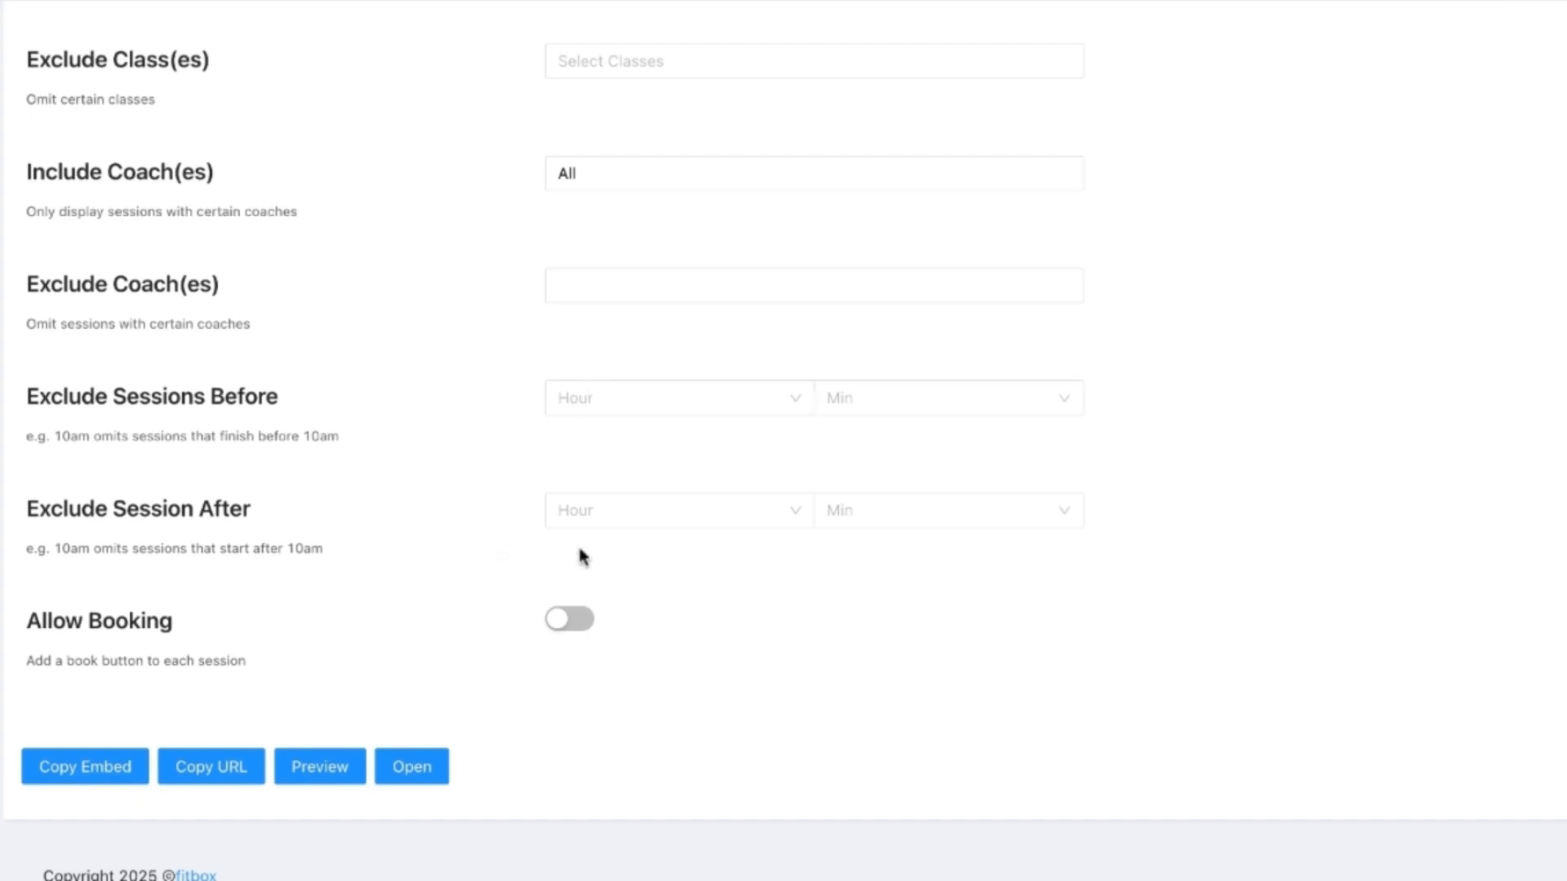
# Step: Copy the calendar embed code and switch on Allow Booking for calendar sessions
pyautogui.scroll(-1, 647, 671)
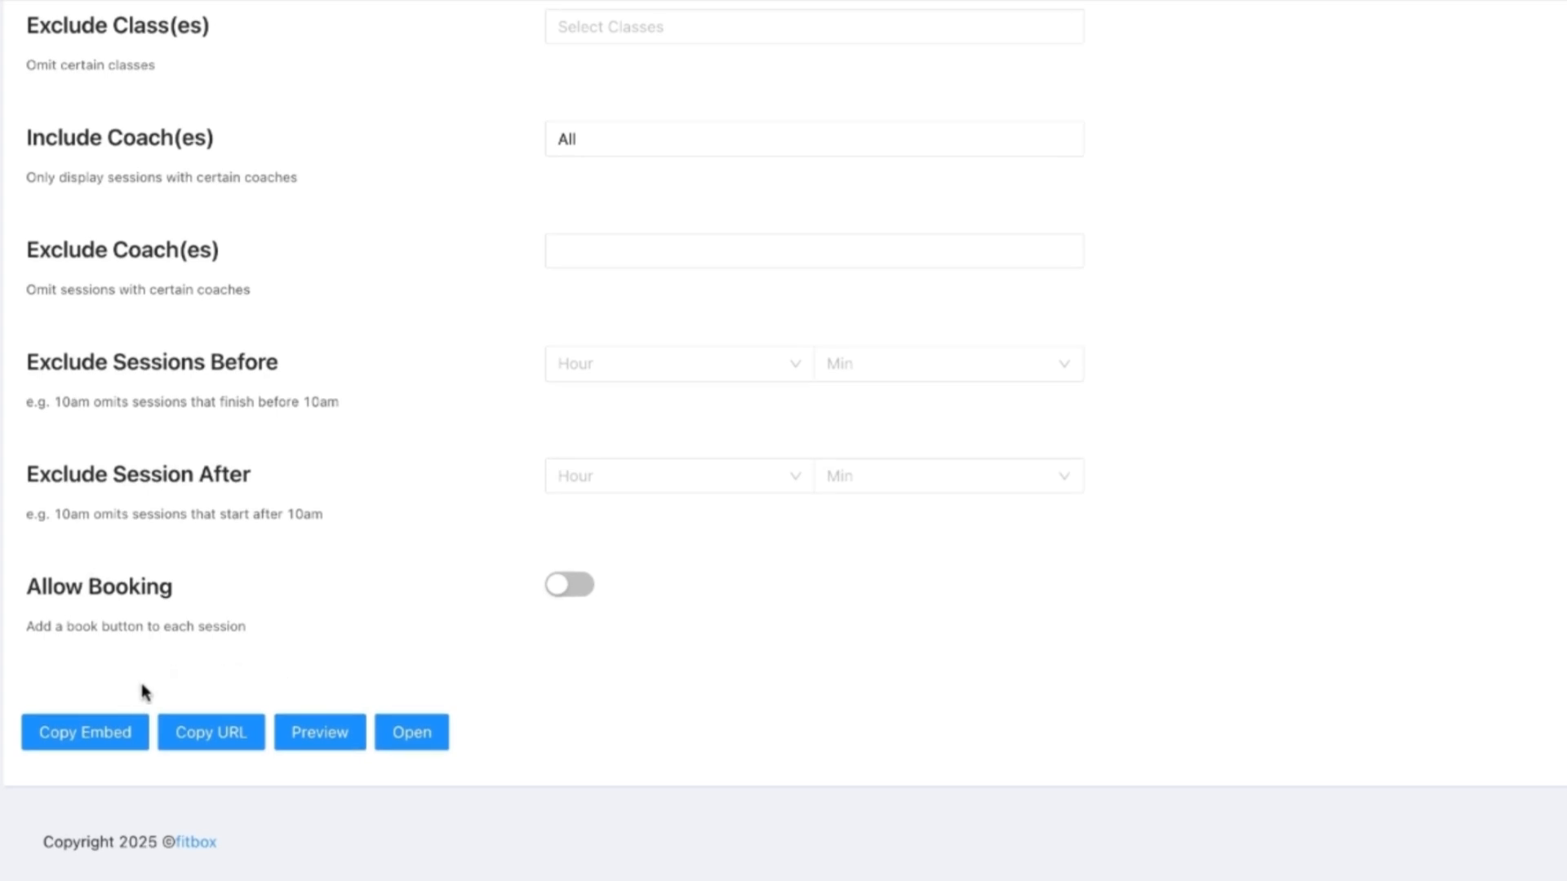
pyautogui.click(123, 741)
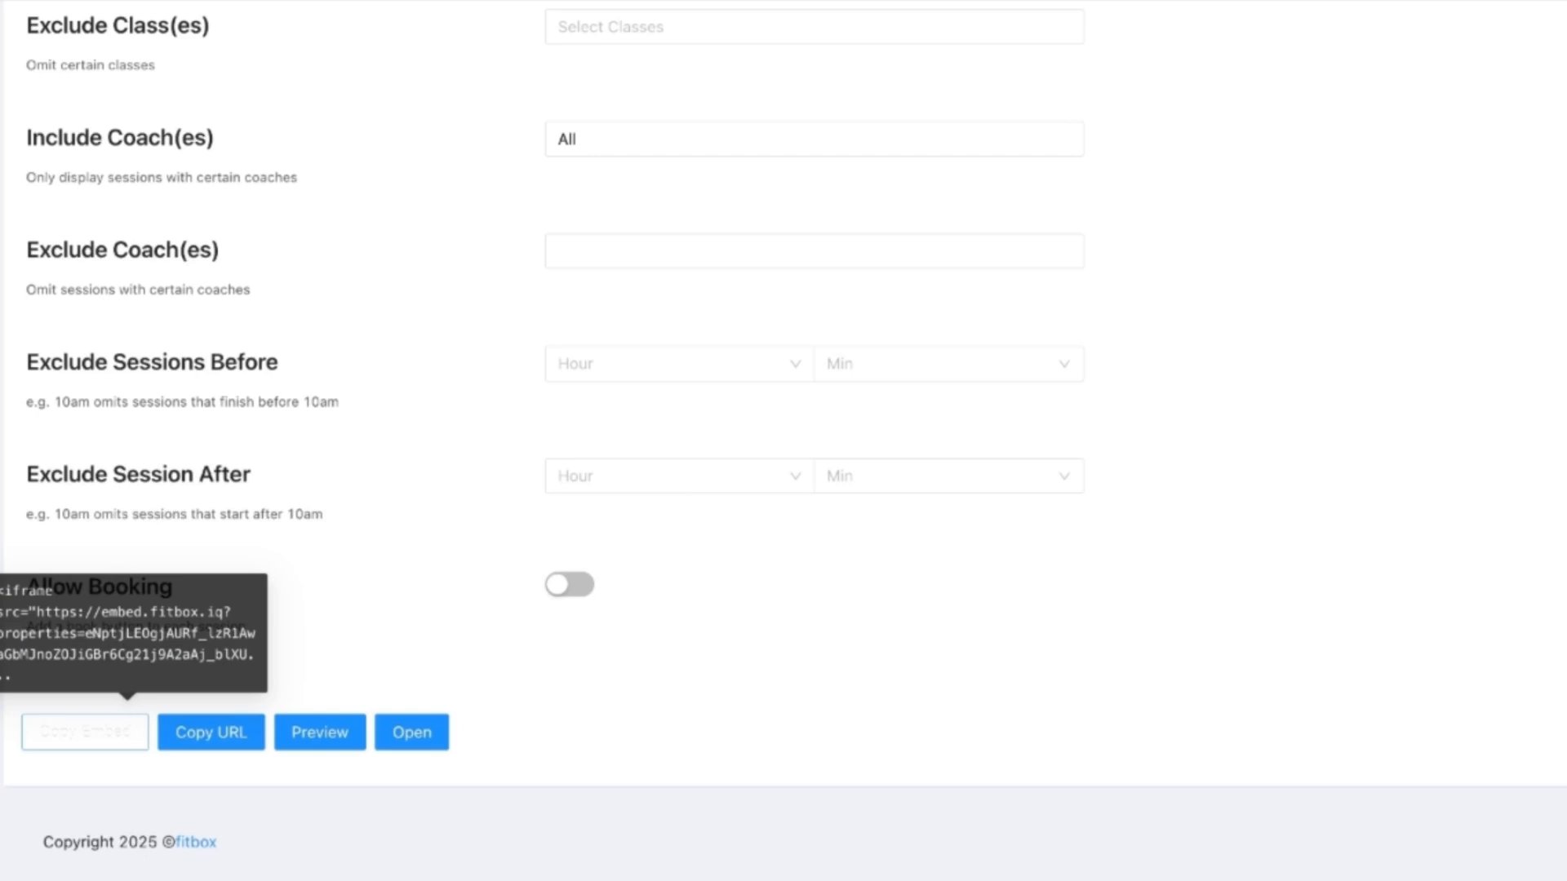
pyautogui.click(580, 589)
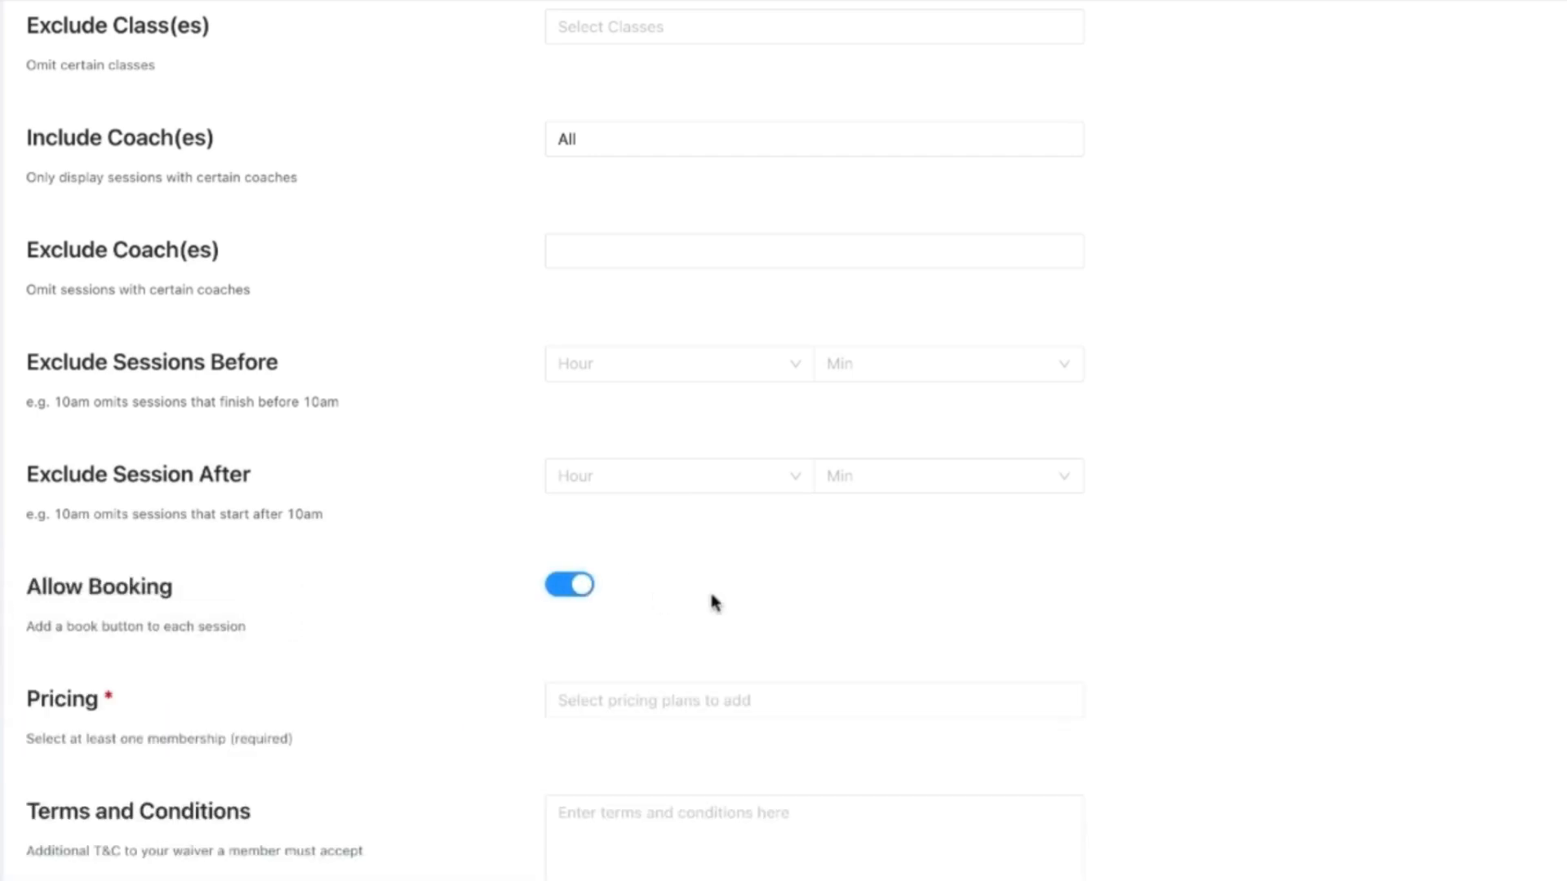
pyautogui.scroll(-4, 765, 584)
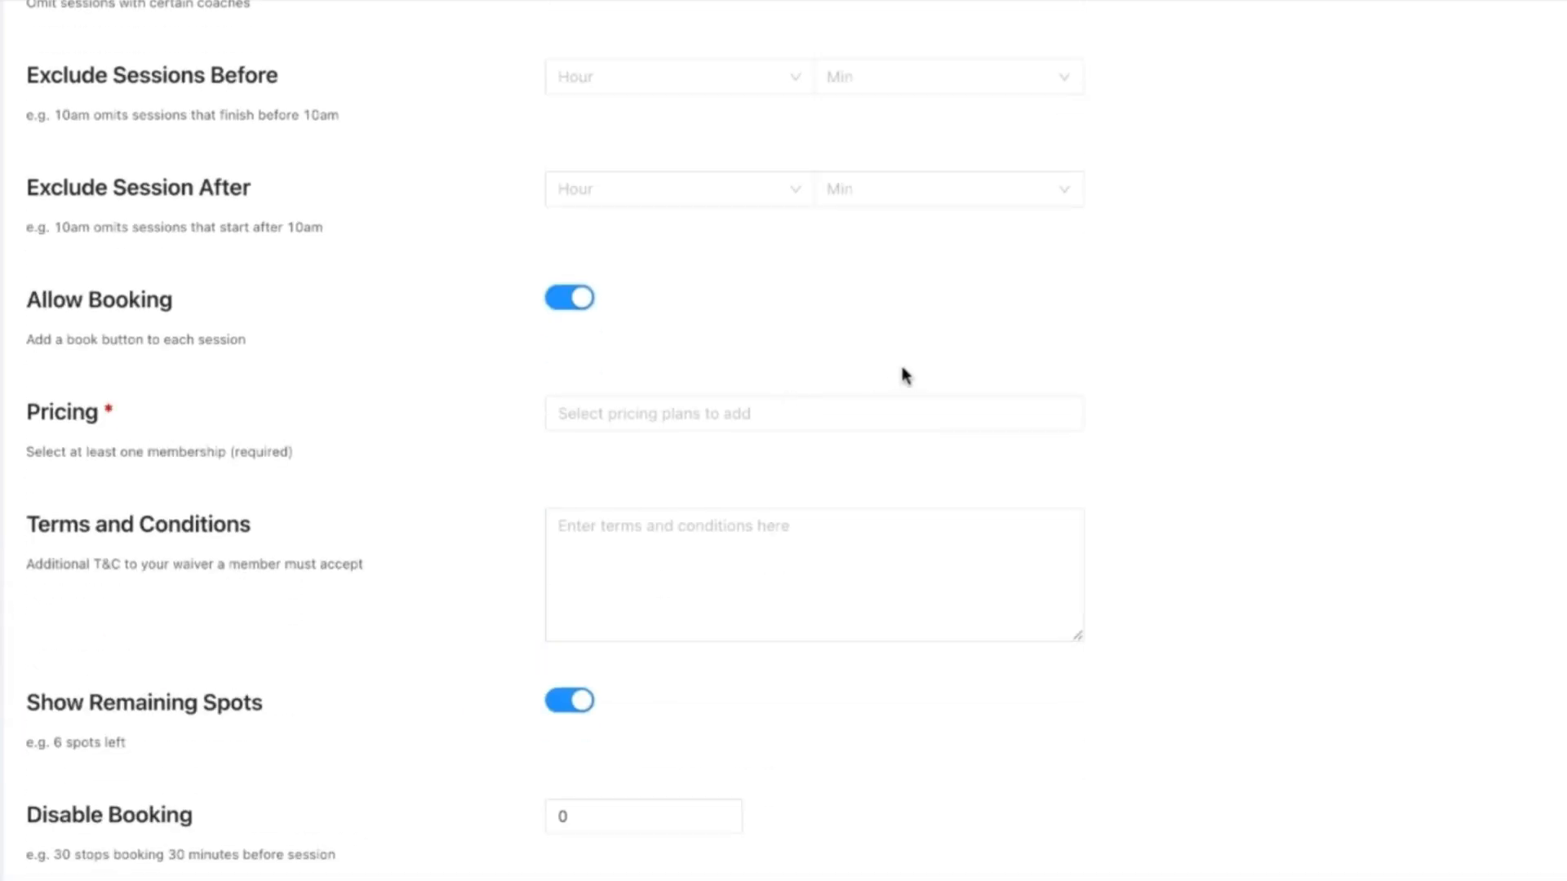
pyautogui.scroll(-3, 1183, 482)
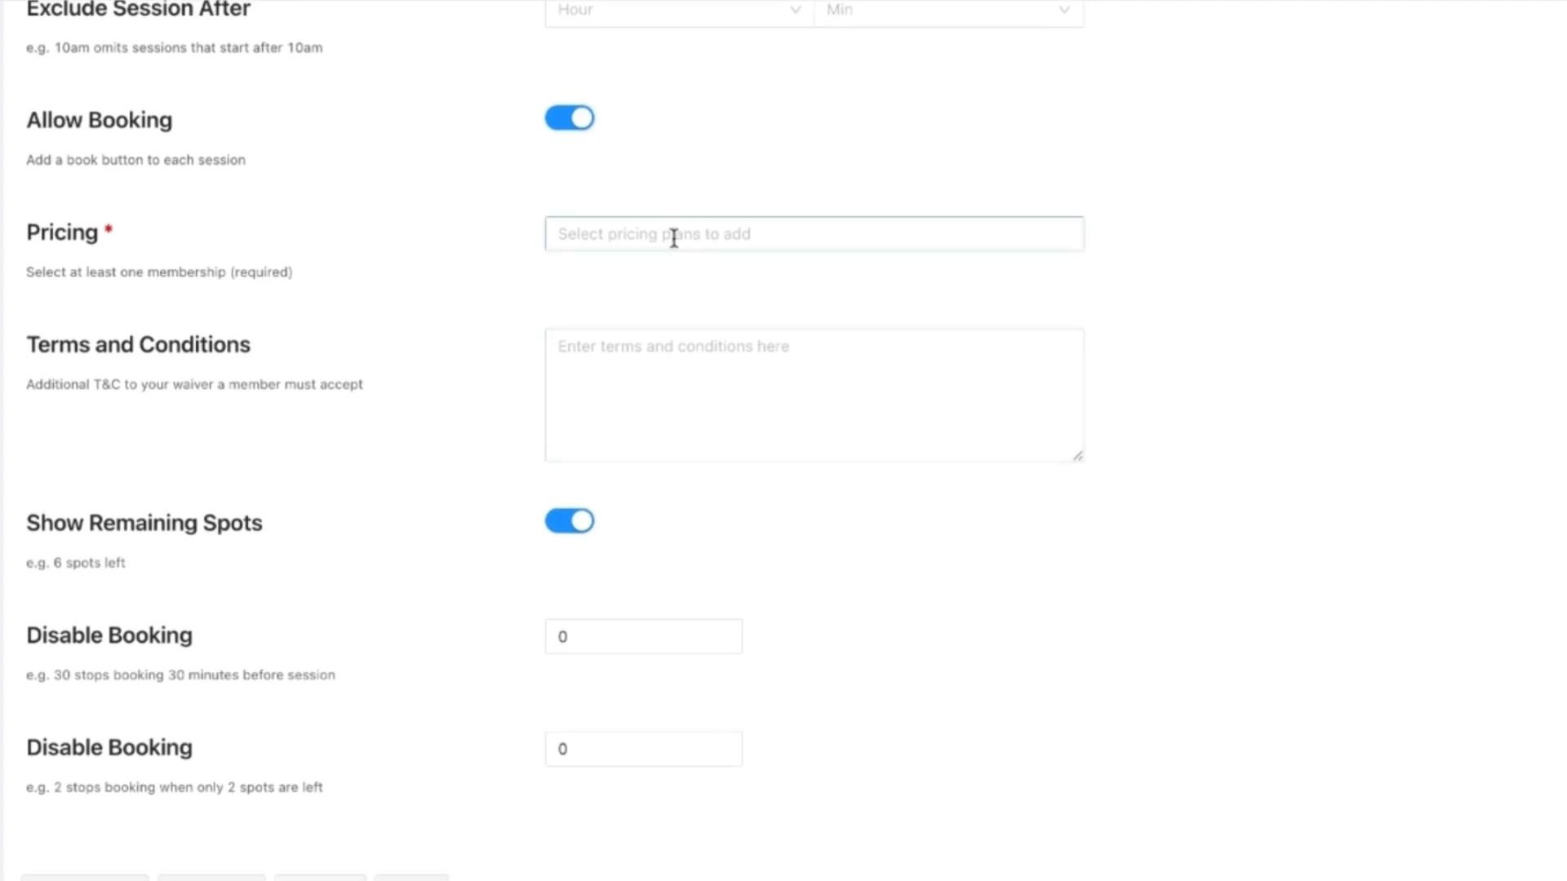
# Step: Add Trial Session, Drop-in and Unlimited - fortnightly as the booking pricing plans
pyautogui.click(724, 241)
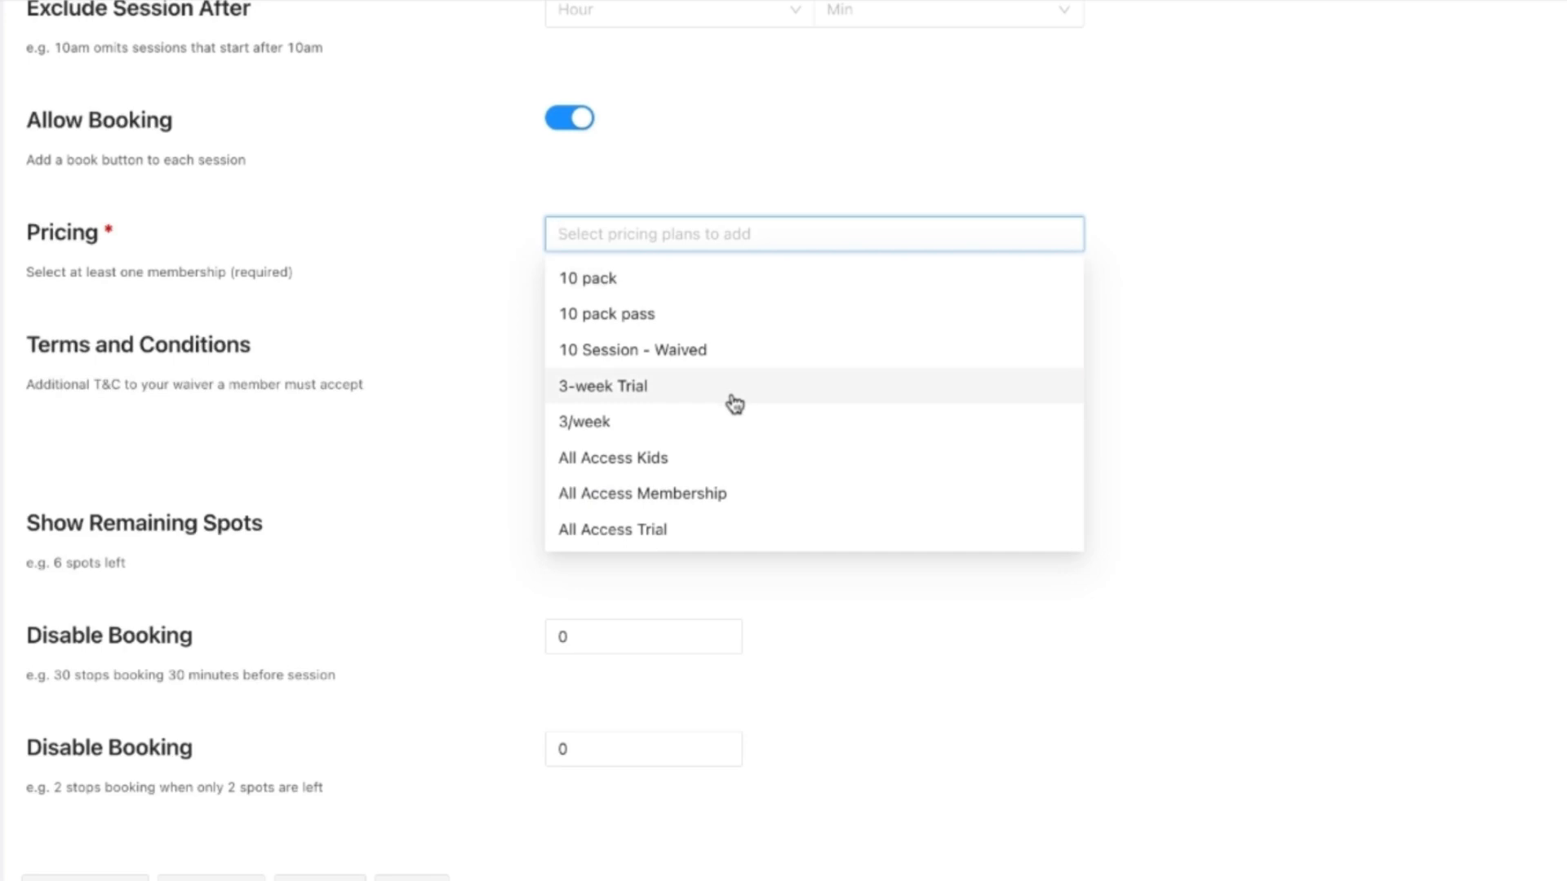
pyautogui.write('tria')
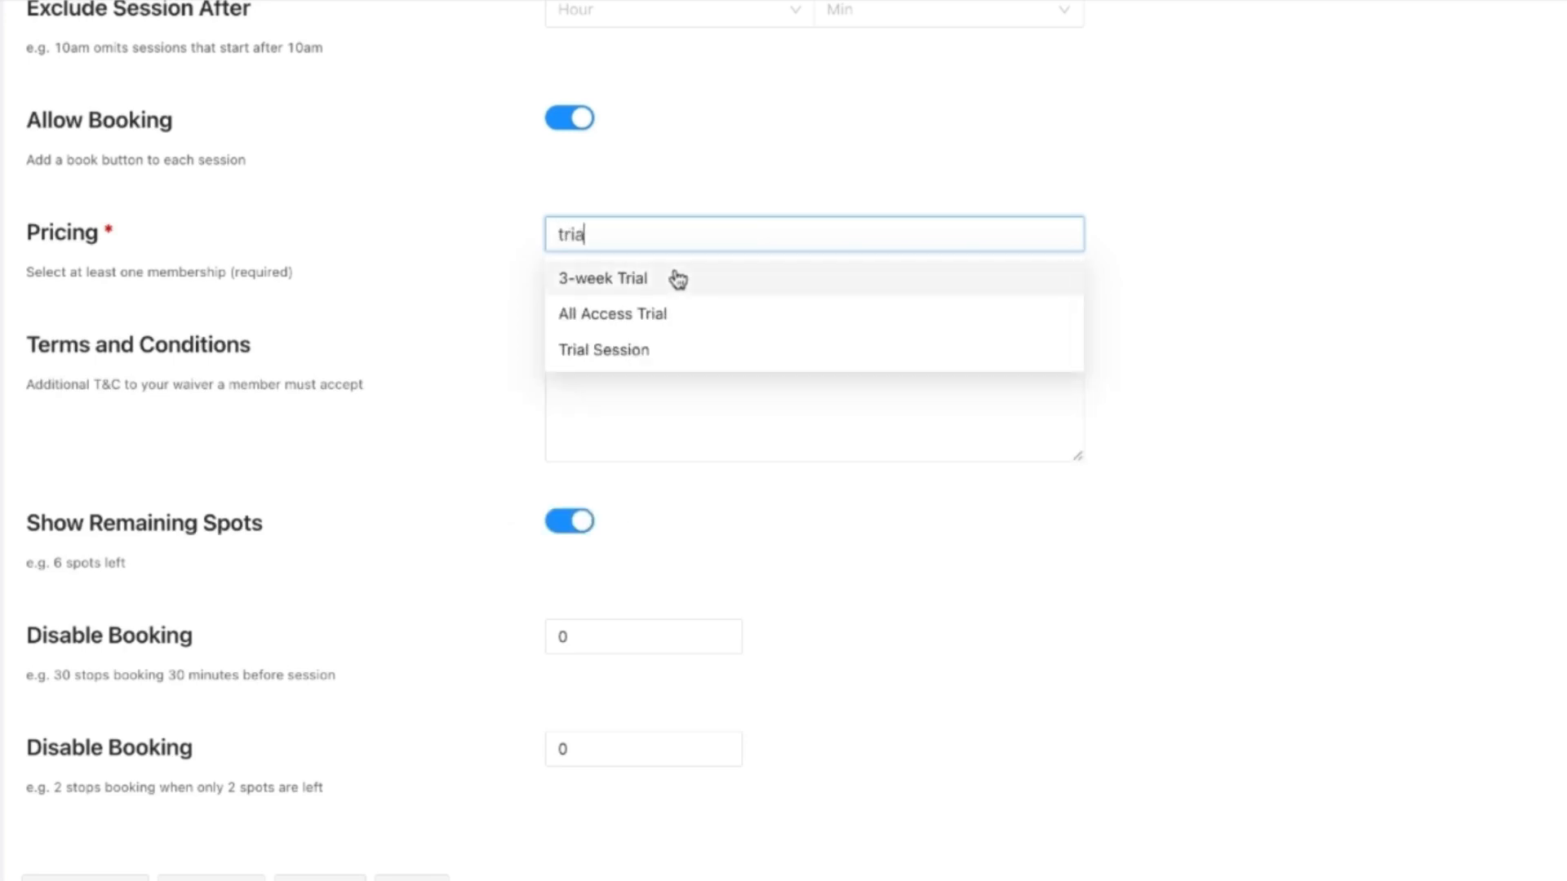
pyautogui.click(644, 348)
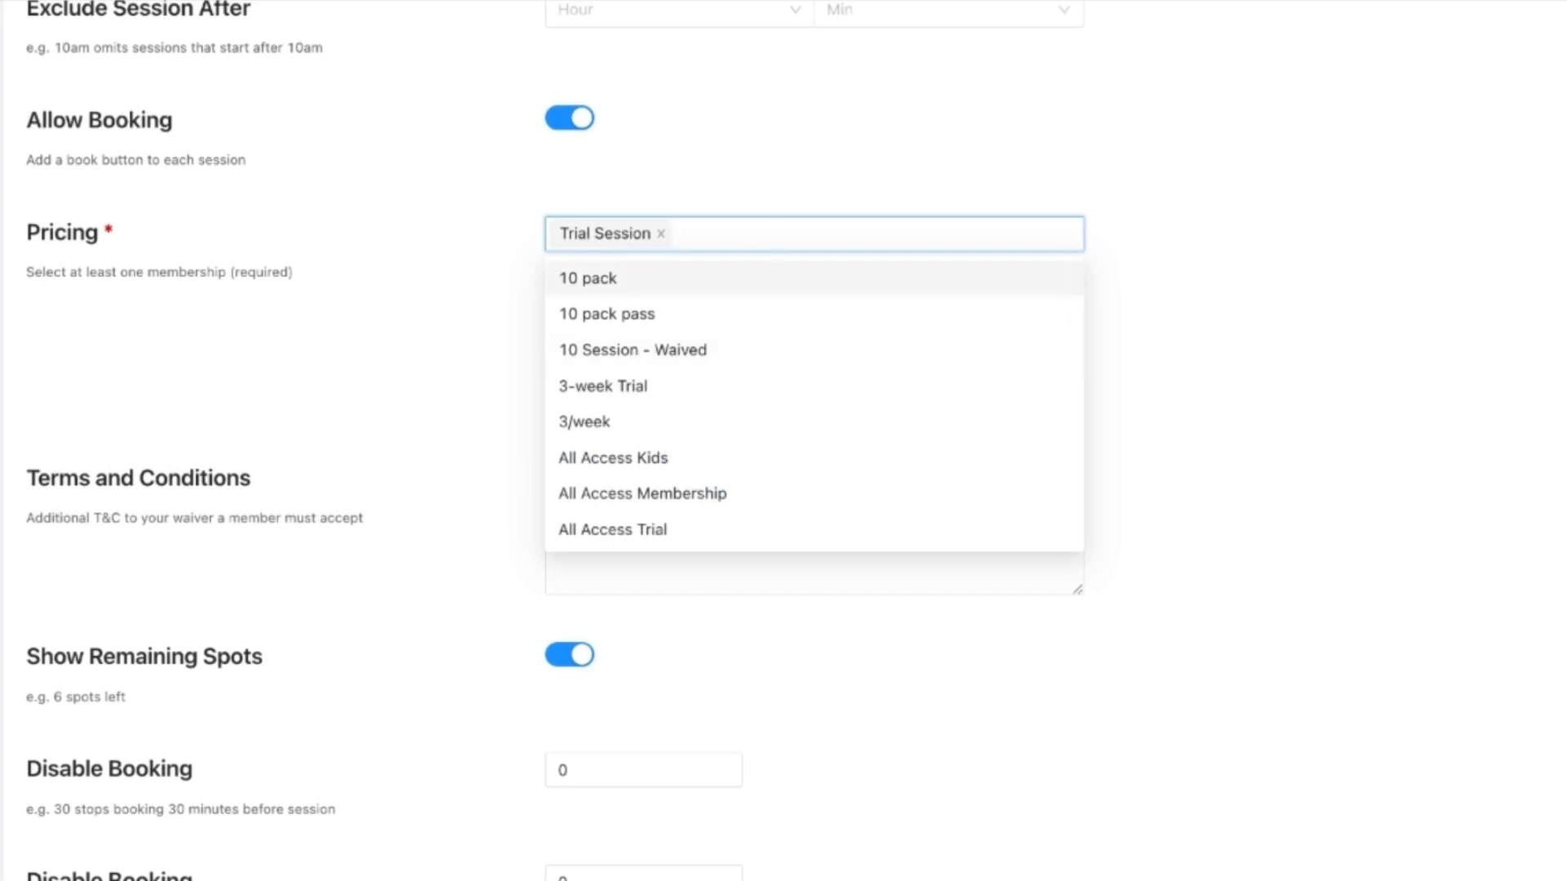
pyautogui.write('drop')
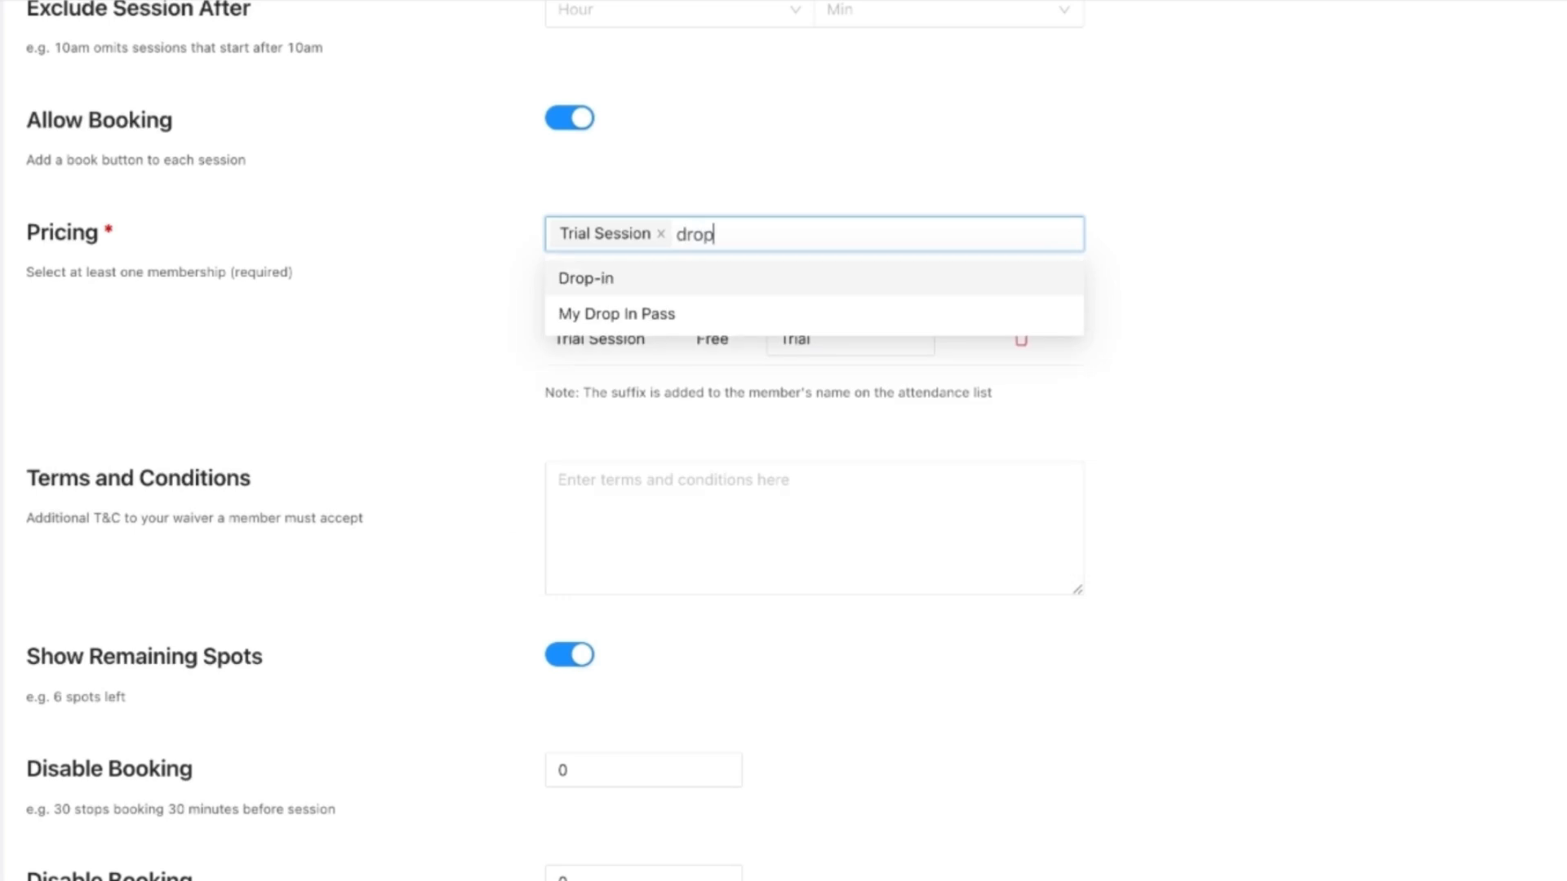
pyautogui.click(630, 279)
pyautogui.write('unlim')
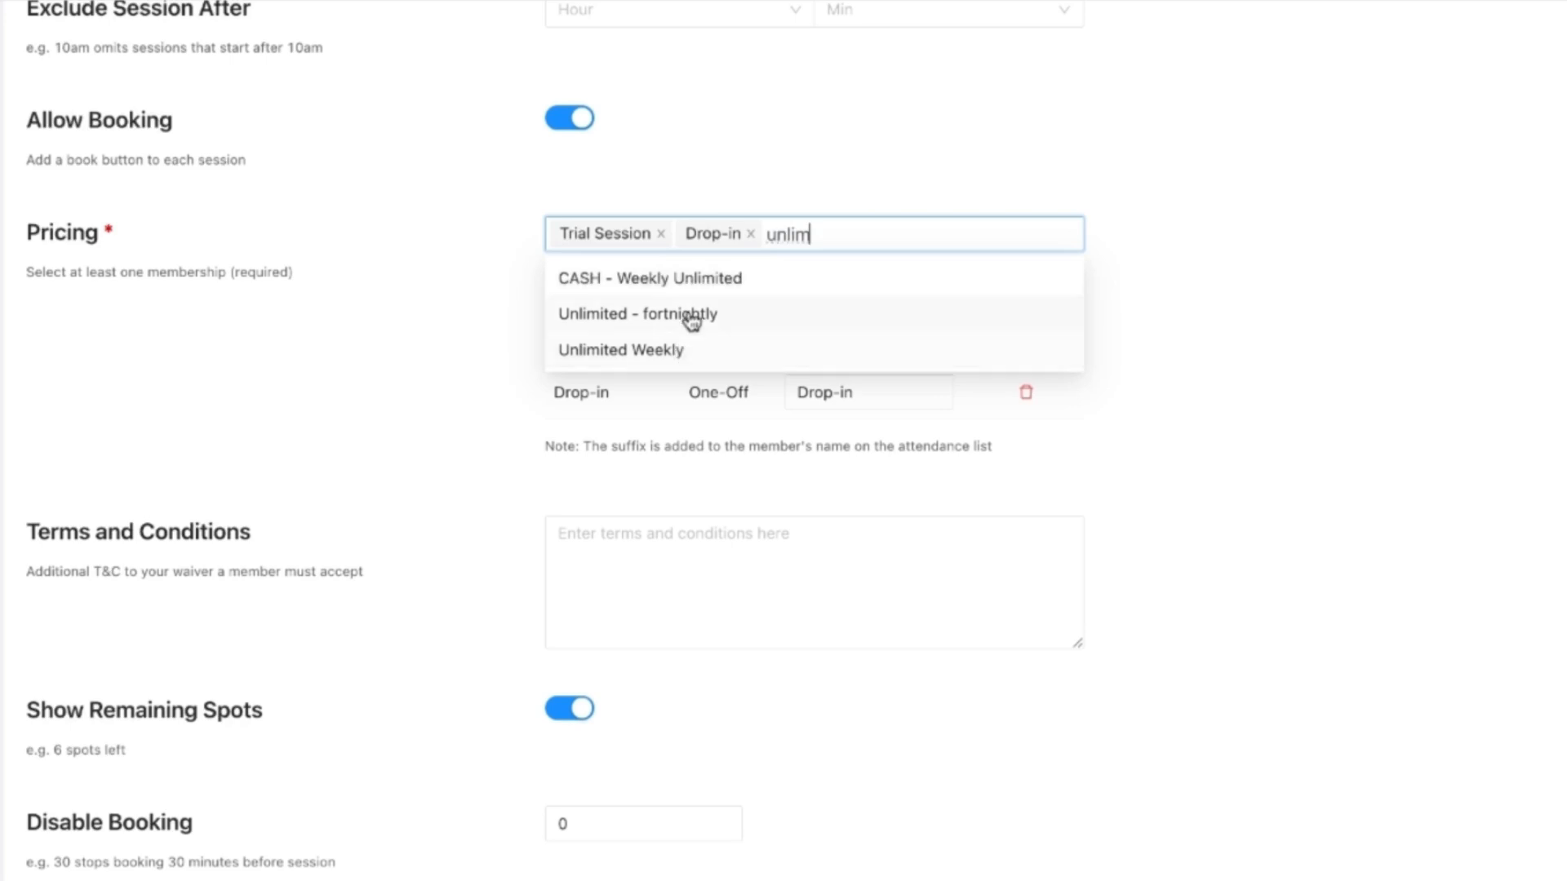
pyautogui.click(692, 322)
pyautogui.click(1232, 301)
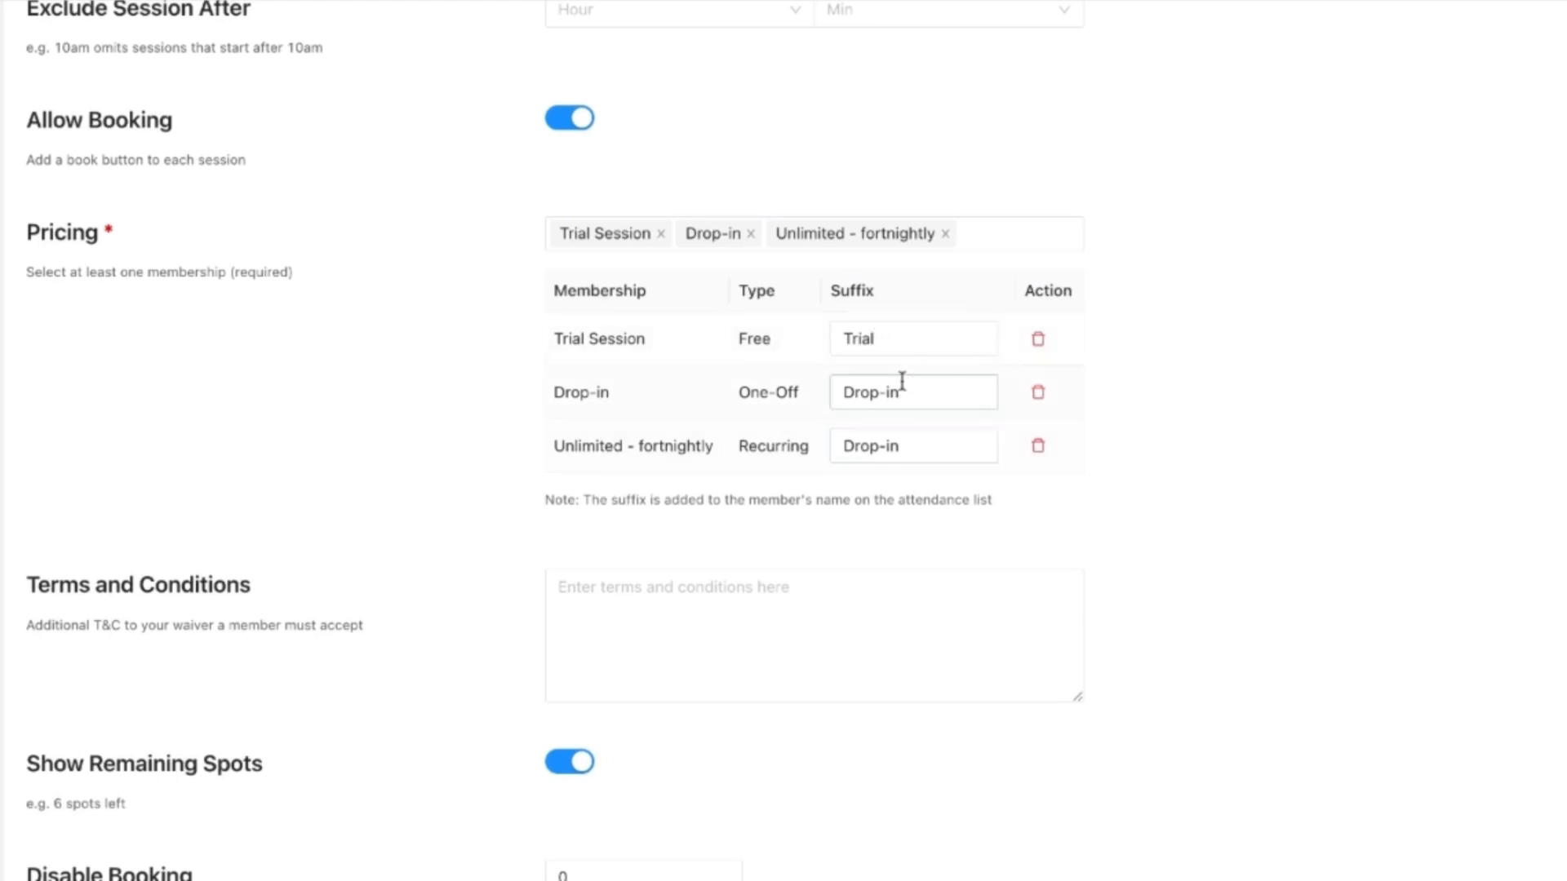
# Step: Replace the Trial Session plan's suffix 'Trial' with 'New'
pyautogui.doubleClick(890, 340)
pyautogui.write('New')
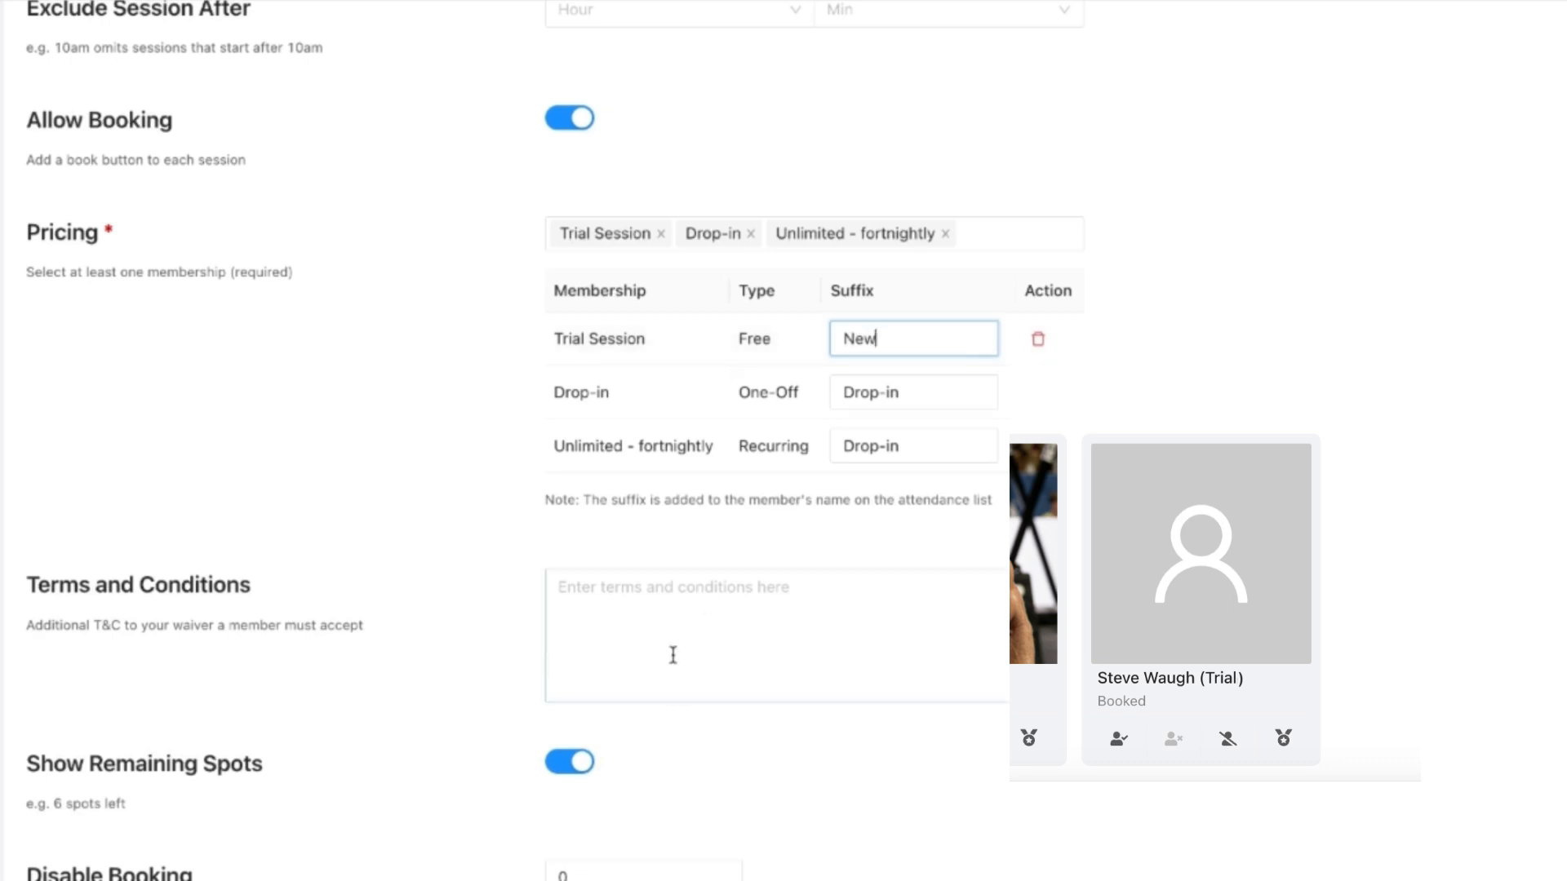
pyautogui.click(620, 602)
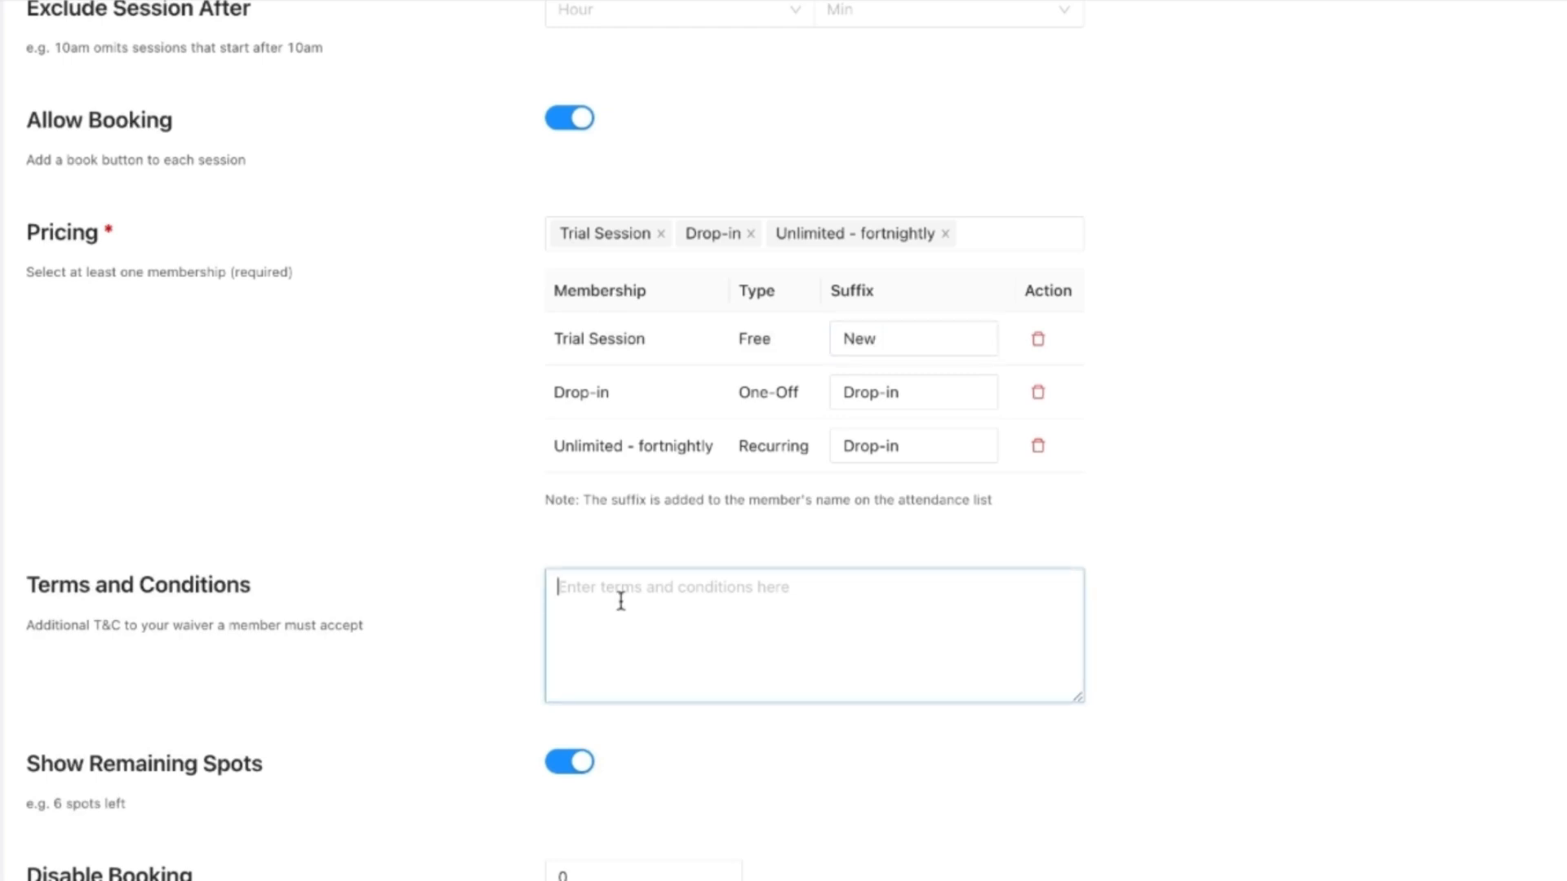
# Step: Launch the public calendar preview from the bottom of the embed settings
pyautogui.scroll(-5, 612, 665)
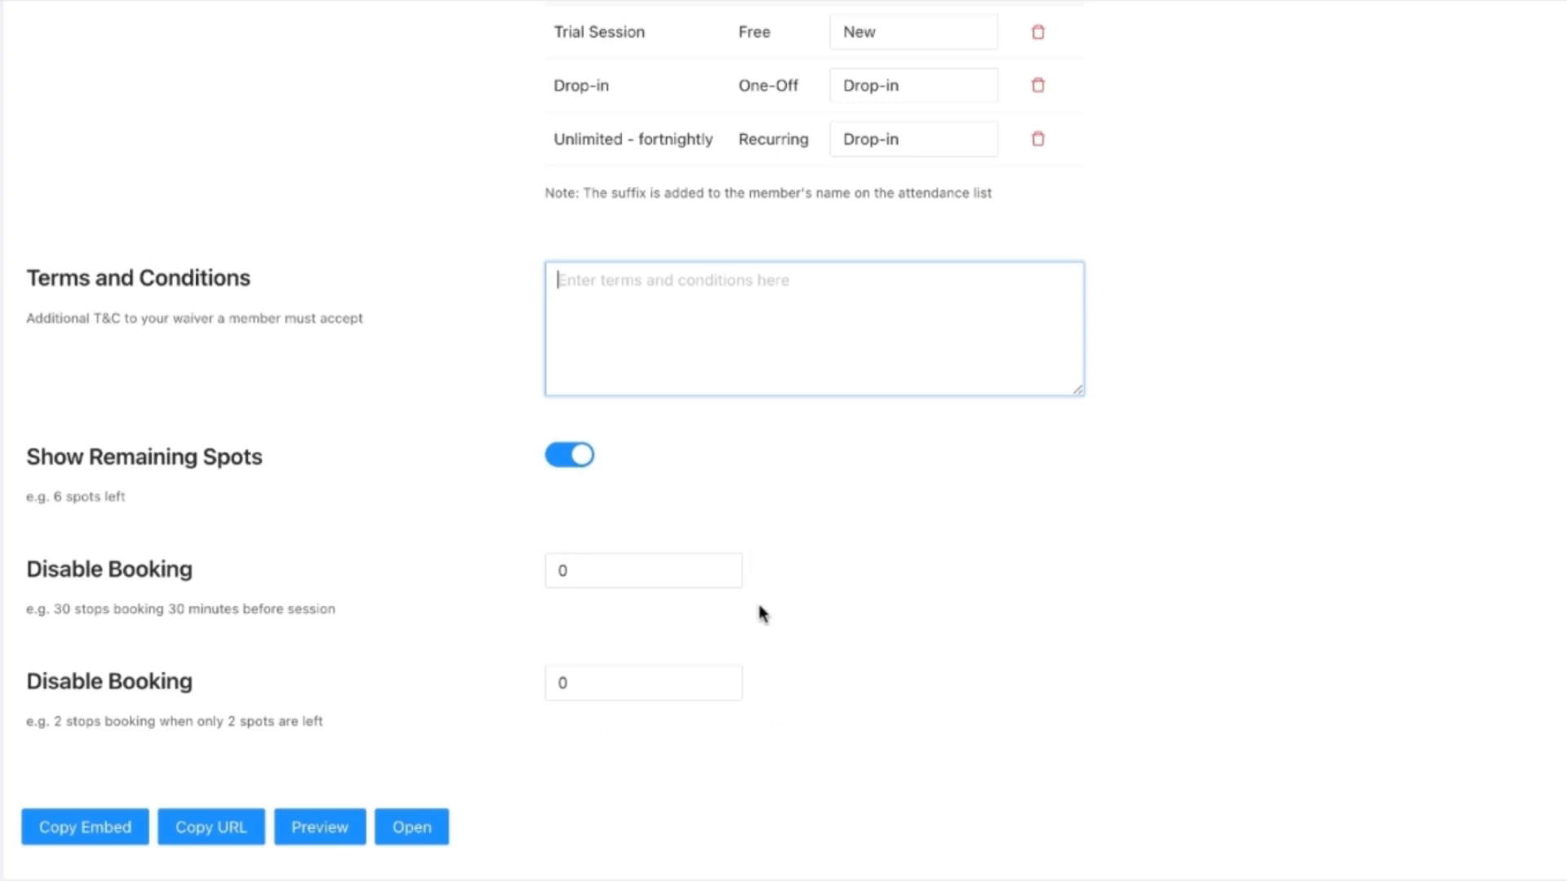
pyautogui.scroll(-2, 759, 715)
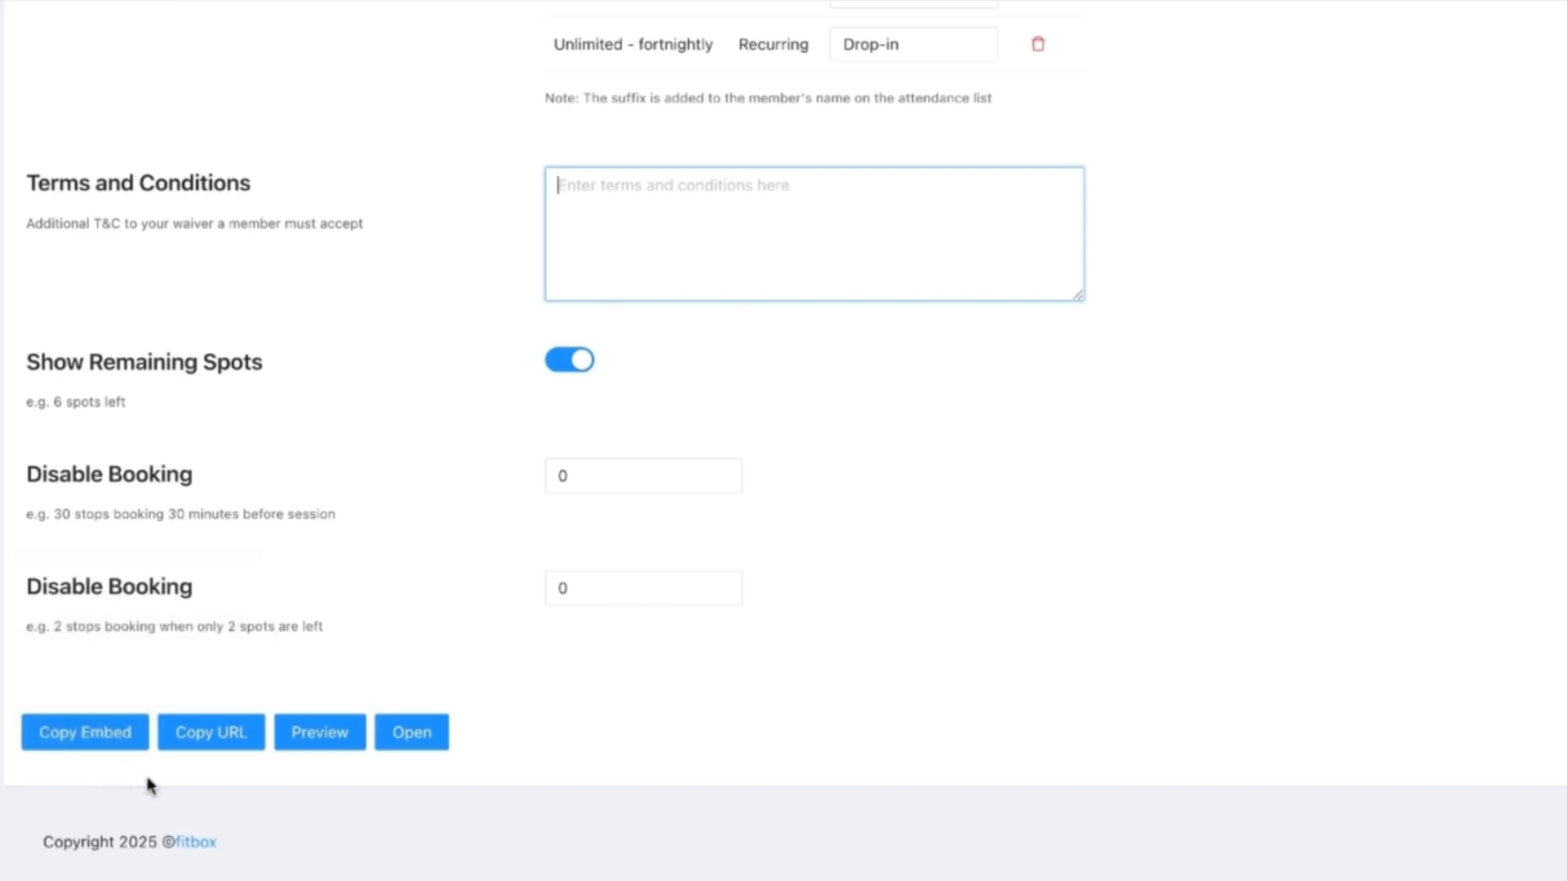
pyautogui.moveTo(122, 738)
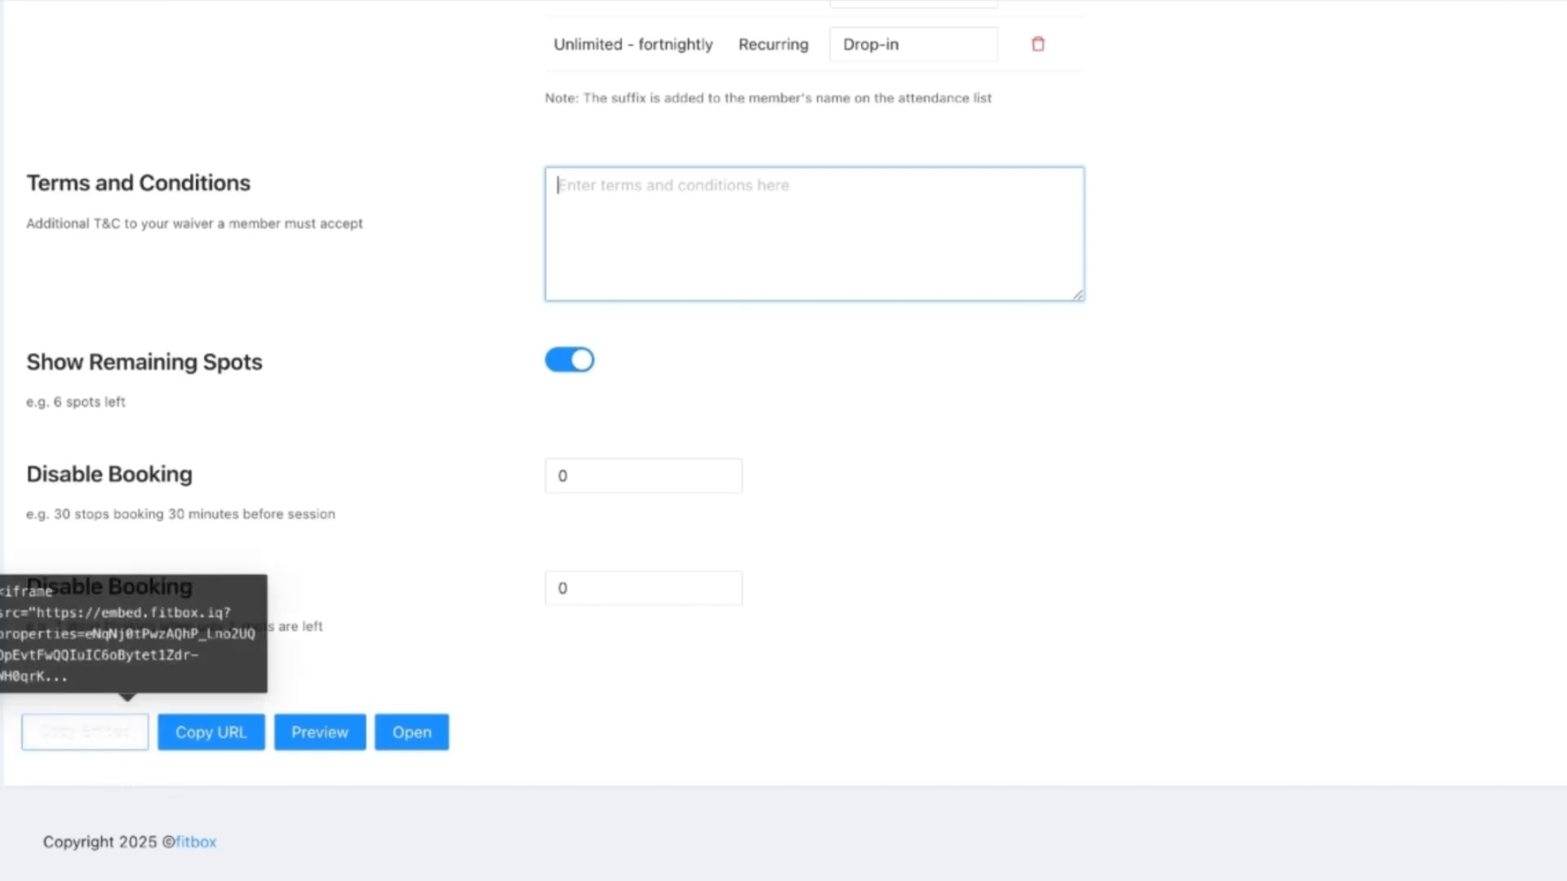
pyautogui.click(428, 739)
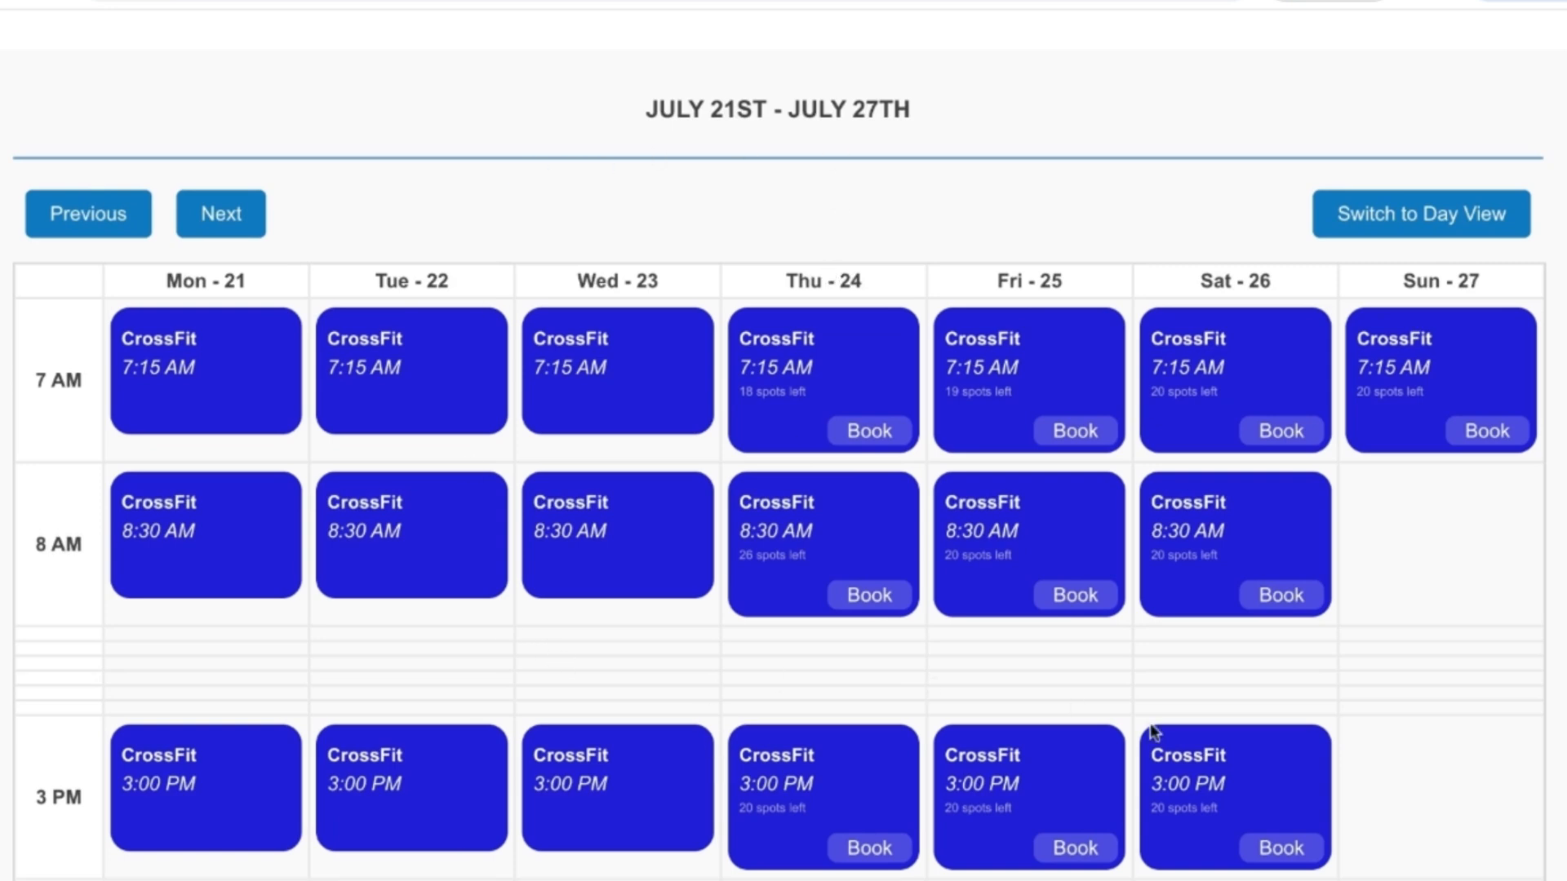
# Step: Book the Thursday 24 July 7:15 am CrossFit class with the free Trial Session membership
pyautogui.scroll(-3, 1397, 685)
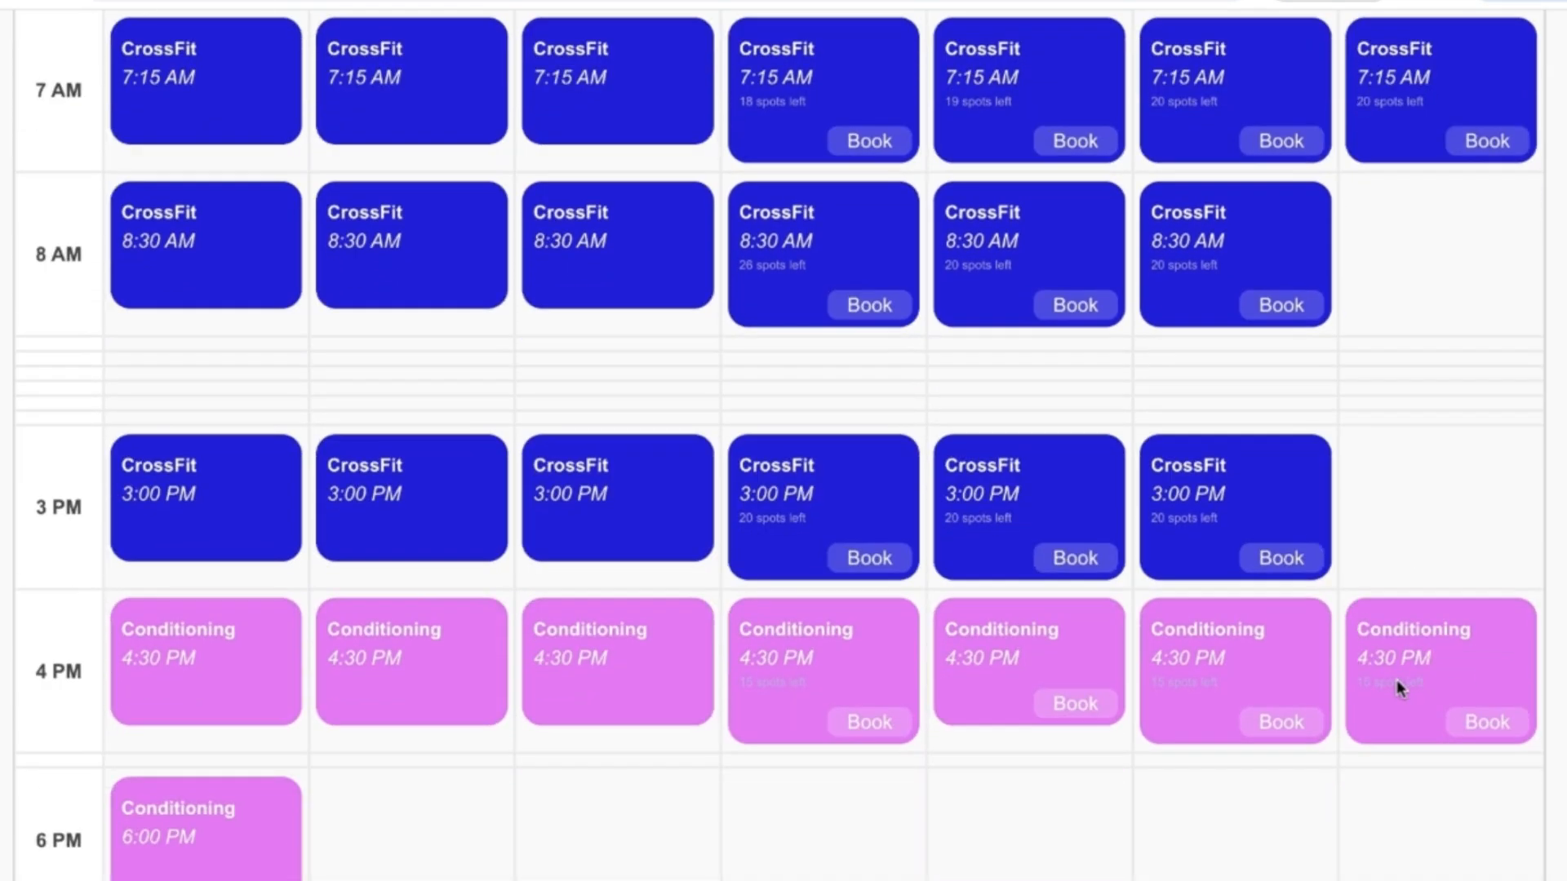
pyautogui.scroll(-2, 1387, 611)
pyautogui.scroll(2, 1387, 610)
pyautogui.scroll(3, 1387, 614)
pyautogui.scroll(1, 1314, 564)
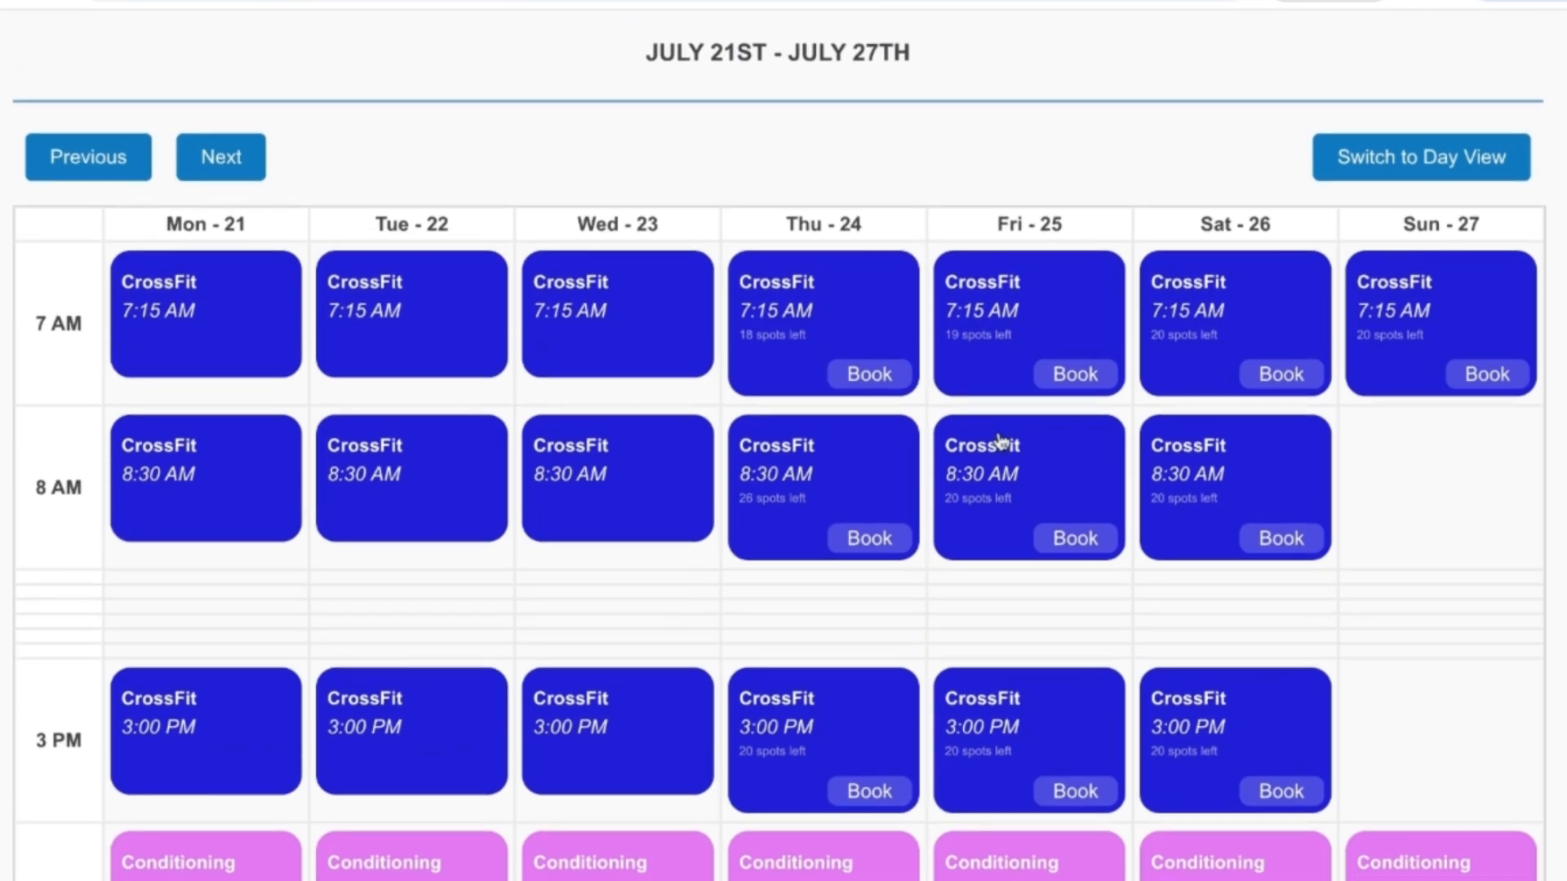
pyautogui.click(886, 380)
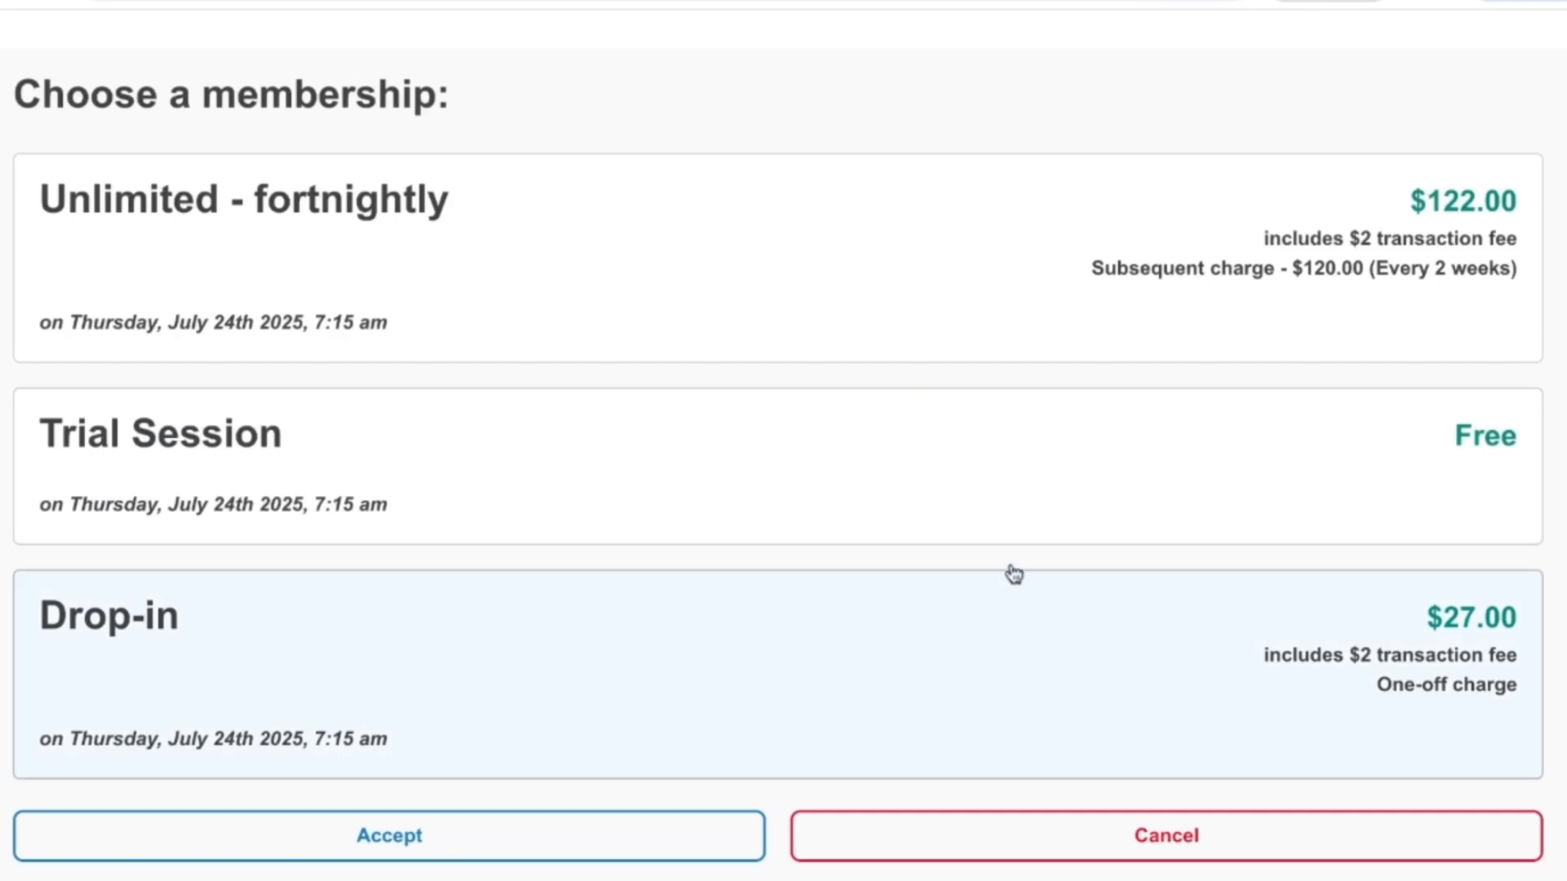
pyautogui.click(905, 451)
pyautogui.click(350, 841)
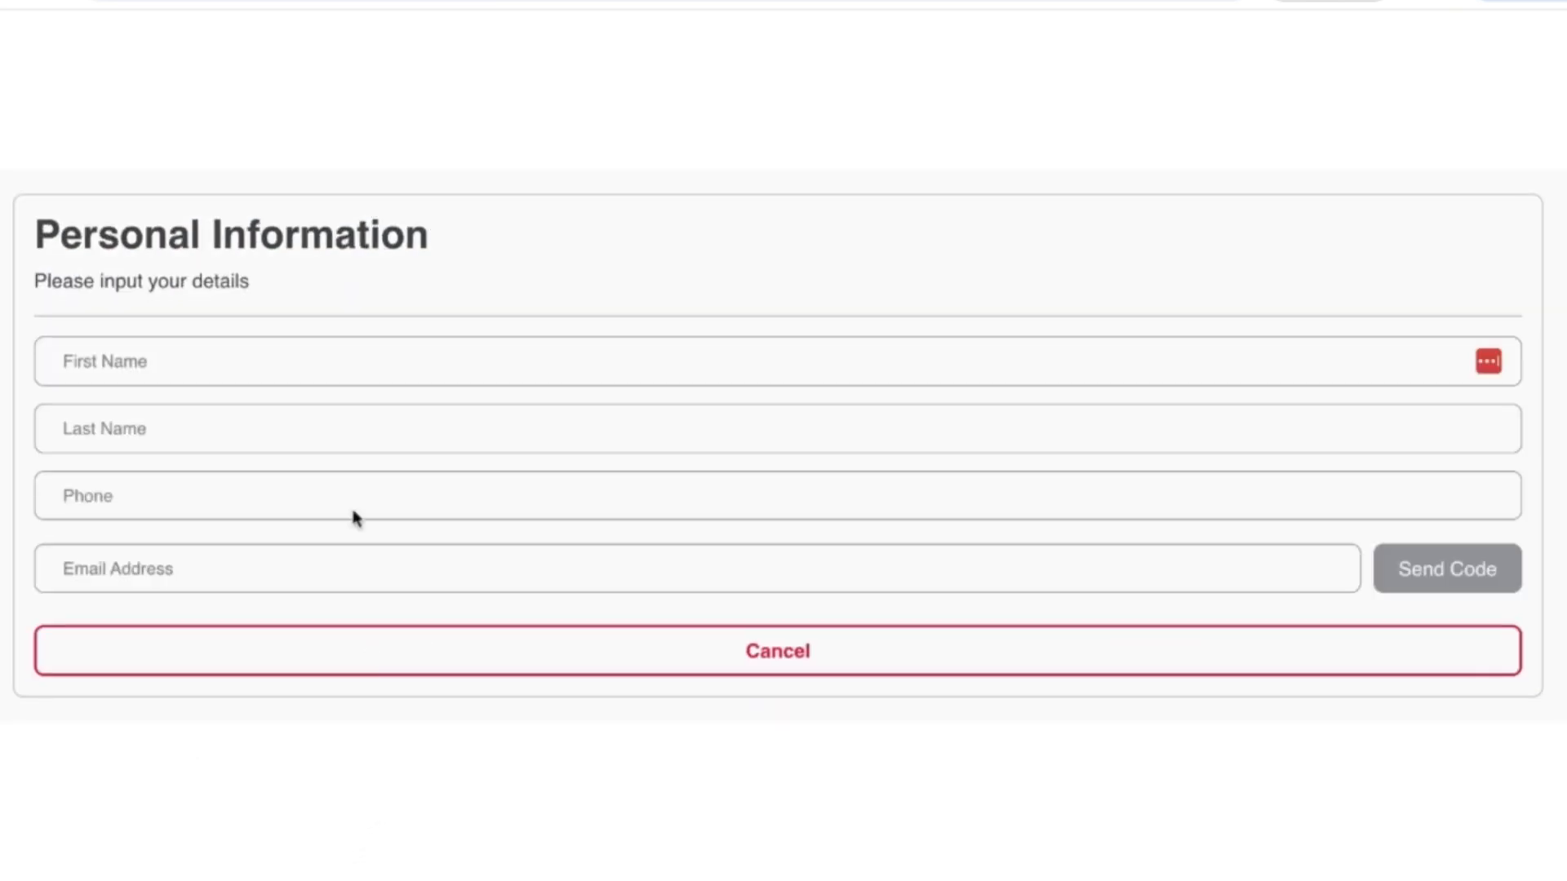
# Step: Enter the new member's details and verify their e-mail with the emailed code
pyautogui.click(223, 359)
pyautogui.write('Steve')
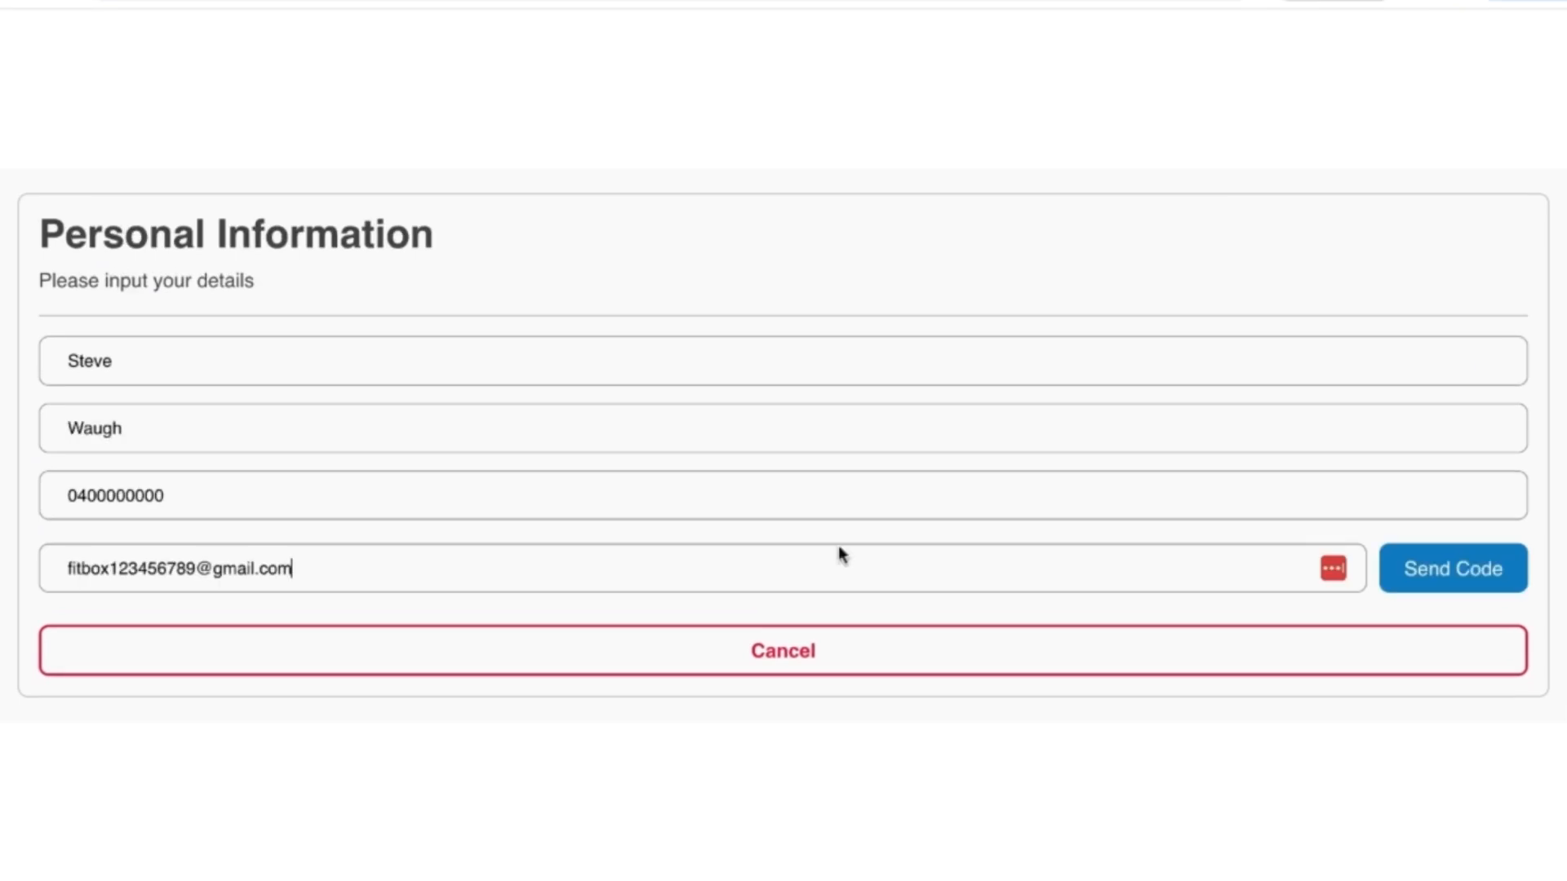
pyautogui.click(1424, 569)
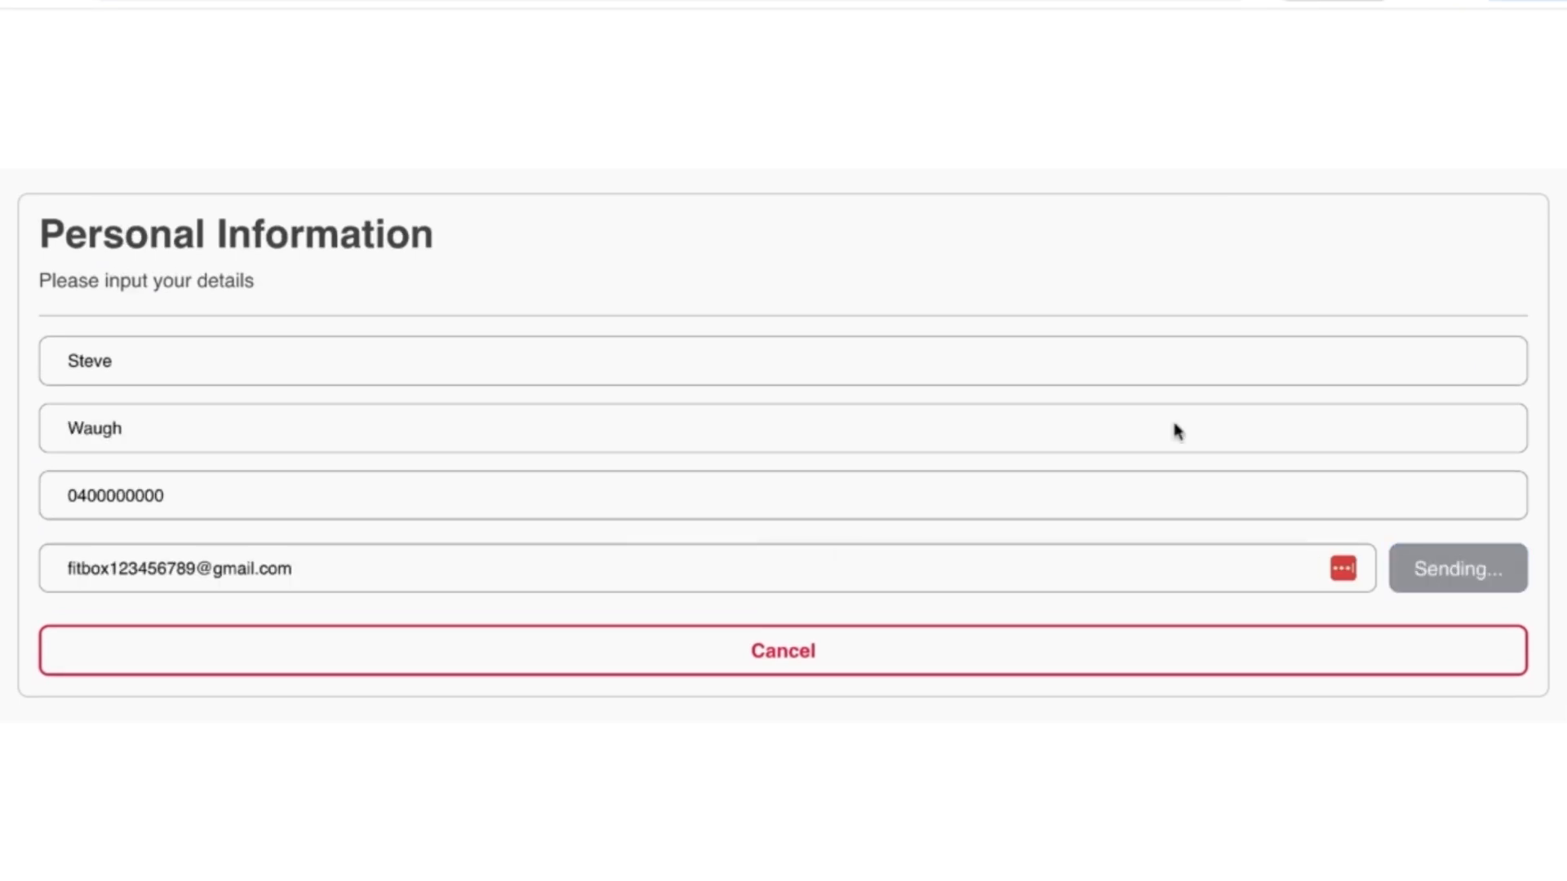
pyautogui.click(112, 593)
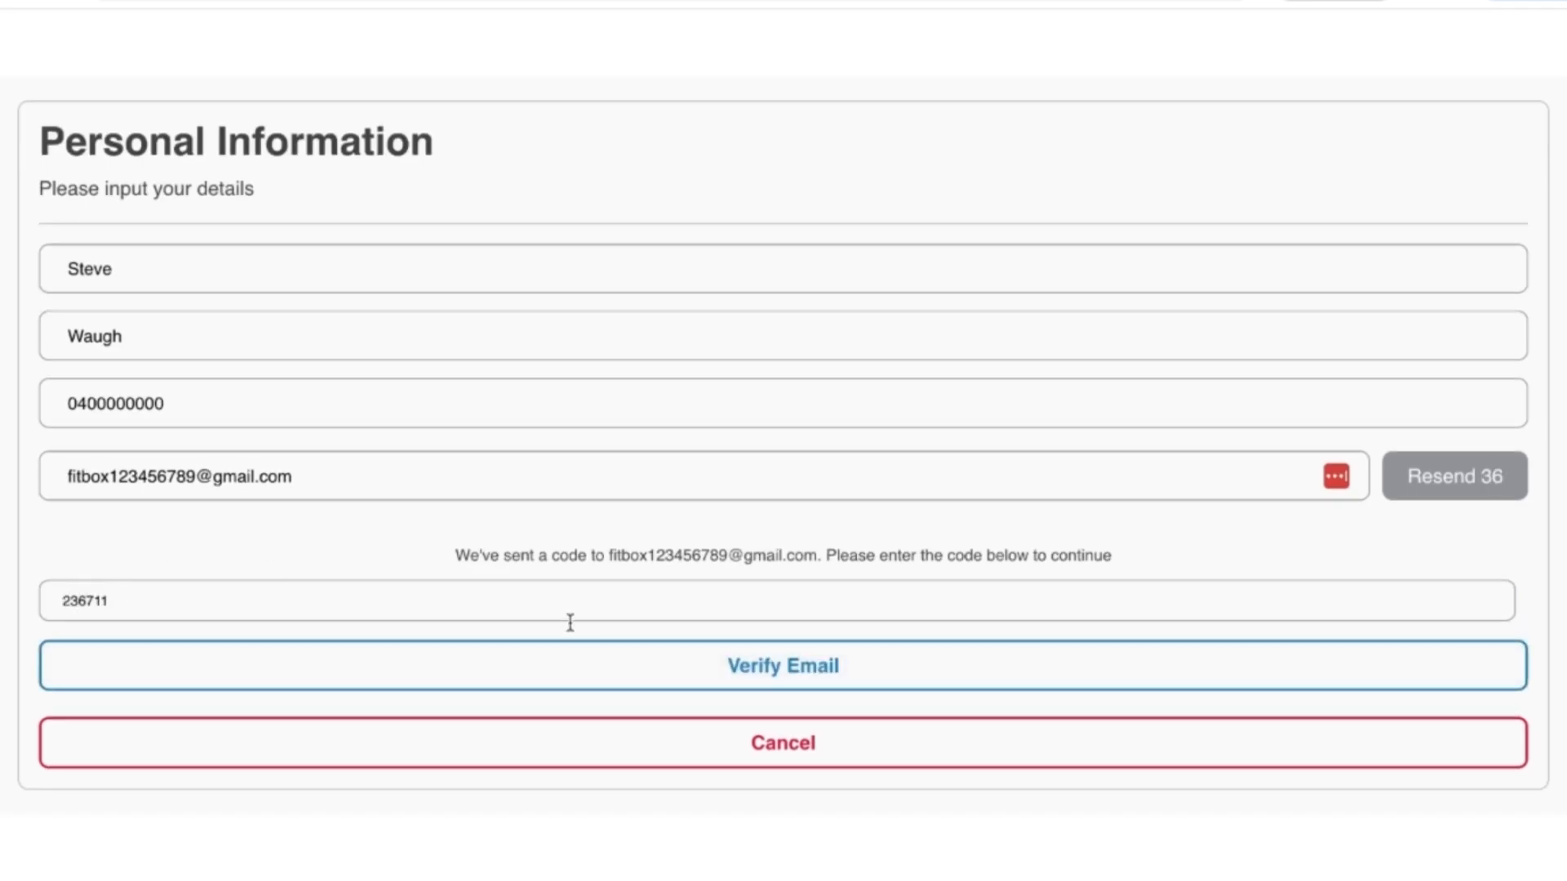
pyautogui.click(688, 684)
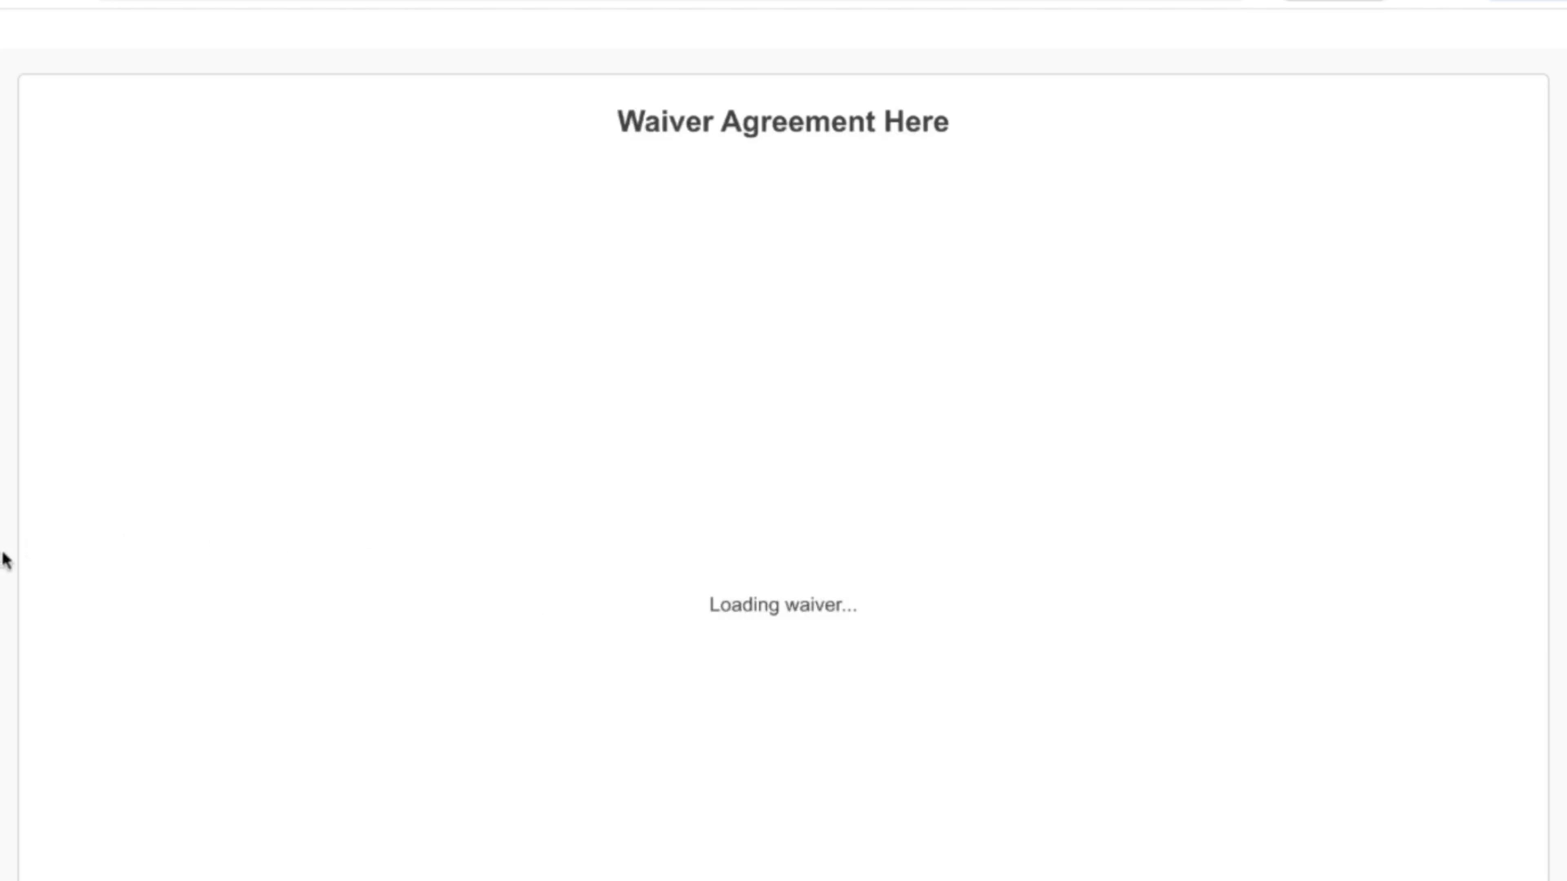
# Step: Acknowledge the waiver and continue to the health questions
pyautogui.scroll(-5, 4, 552)
pyautogui.scroll(-1, 3, 559)
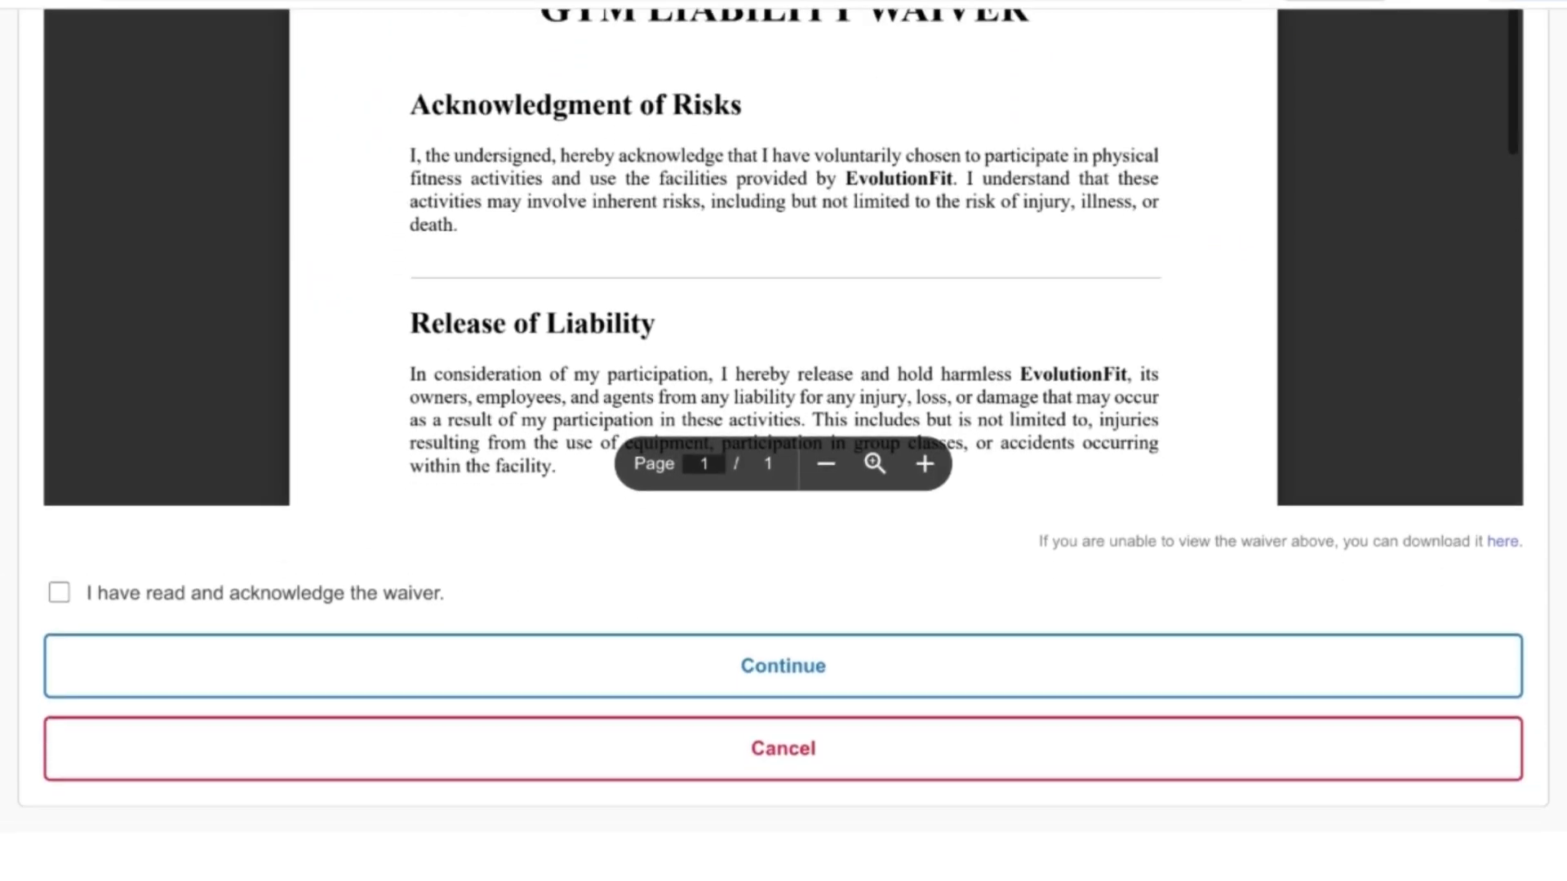
pyautogui.click(59, 602)
pyautogui.click(518, 674)
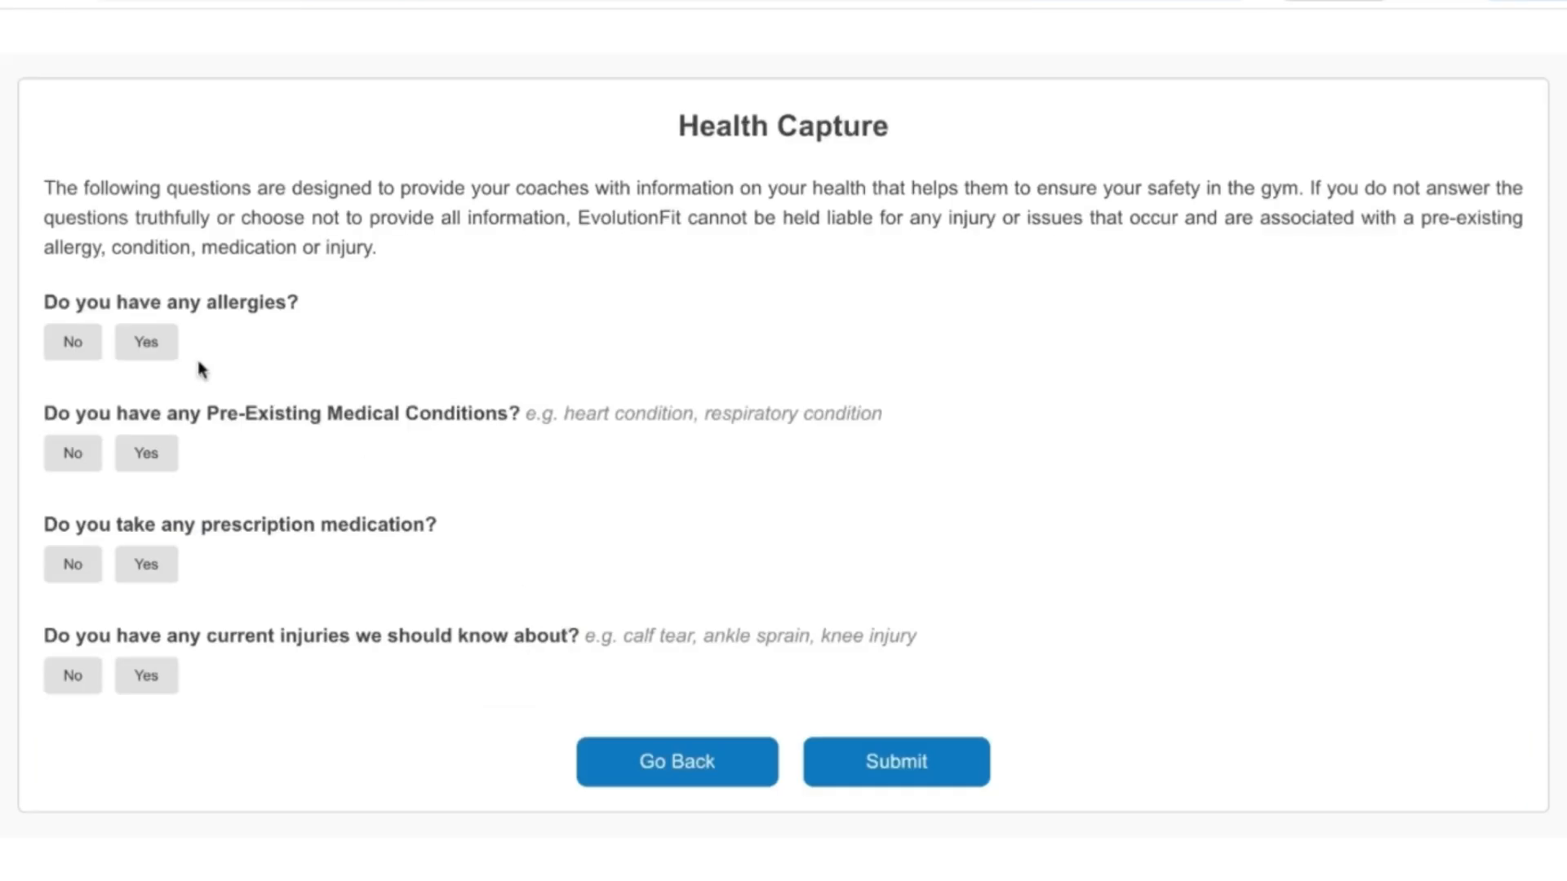
# Step: Report a 'Hard work' allergy with note 'none', answer No to the rest, and submit
pyautogui.click(168, 344)
pyautogui.click(197, 469)
pyautogui.write('Hard work')
pyautogui.click(1235, 458)
pyautogui.write('none')
pyautogui.scroll(-3, 392, 694)
pyautogui.click(75, 479)
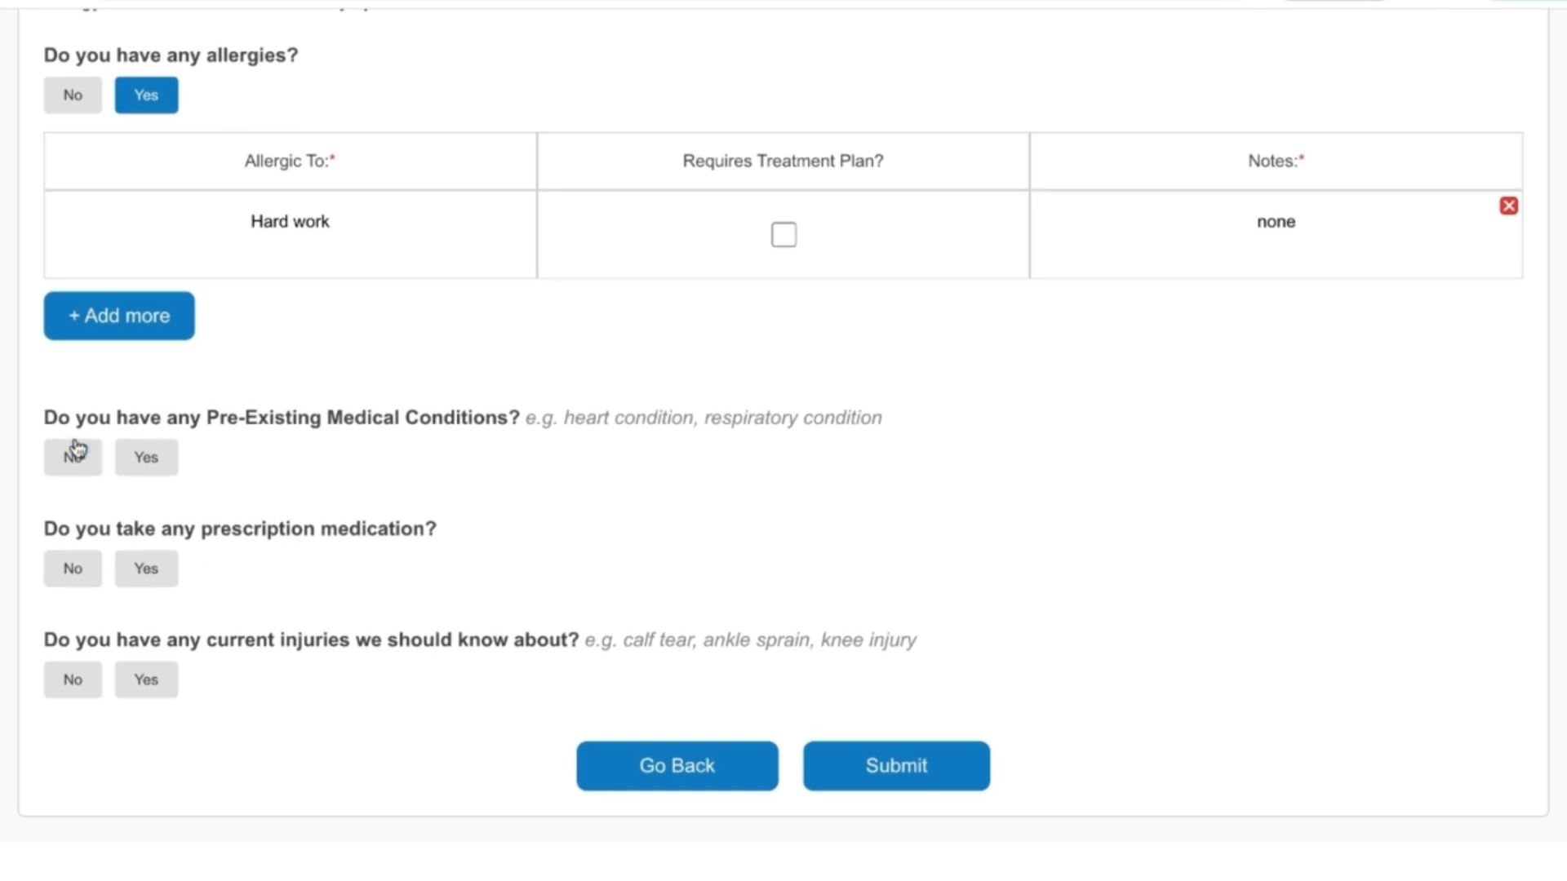
pyautogui.click(75, 590)
pyautogui.click(97, 678)
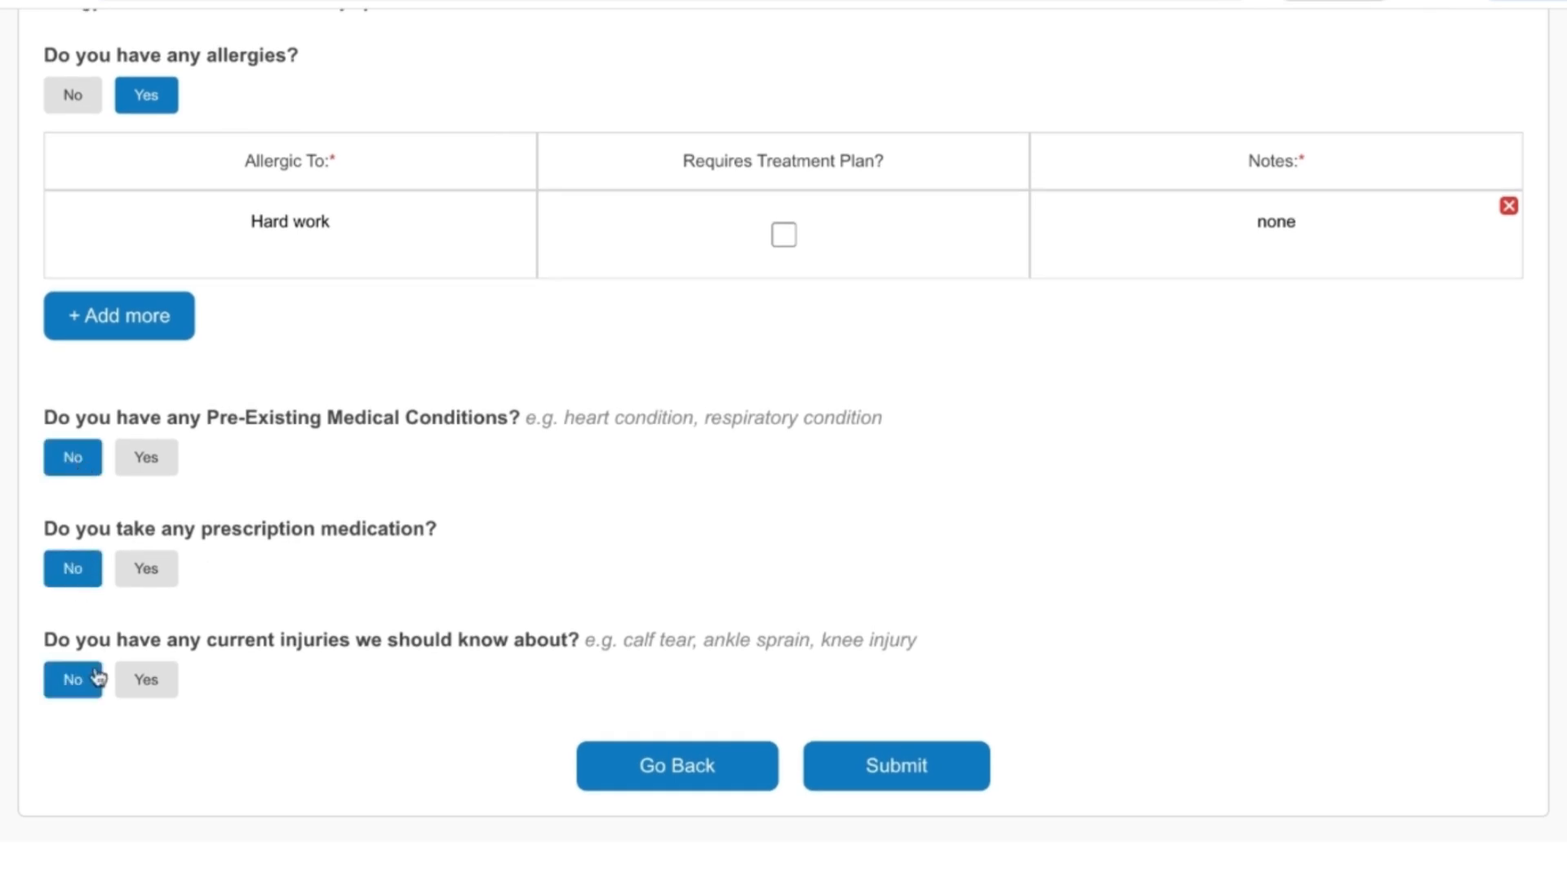
pyautogui.click(929, 785)
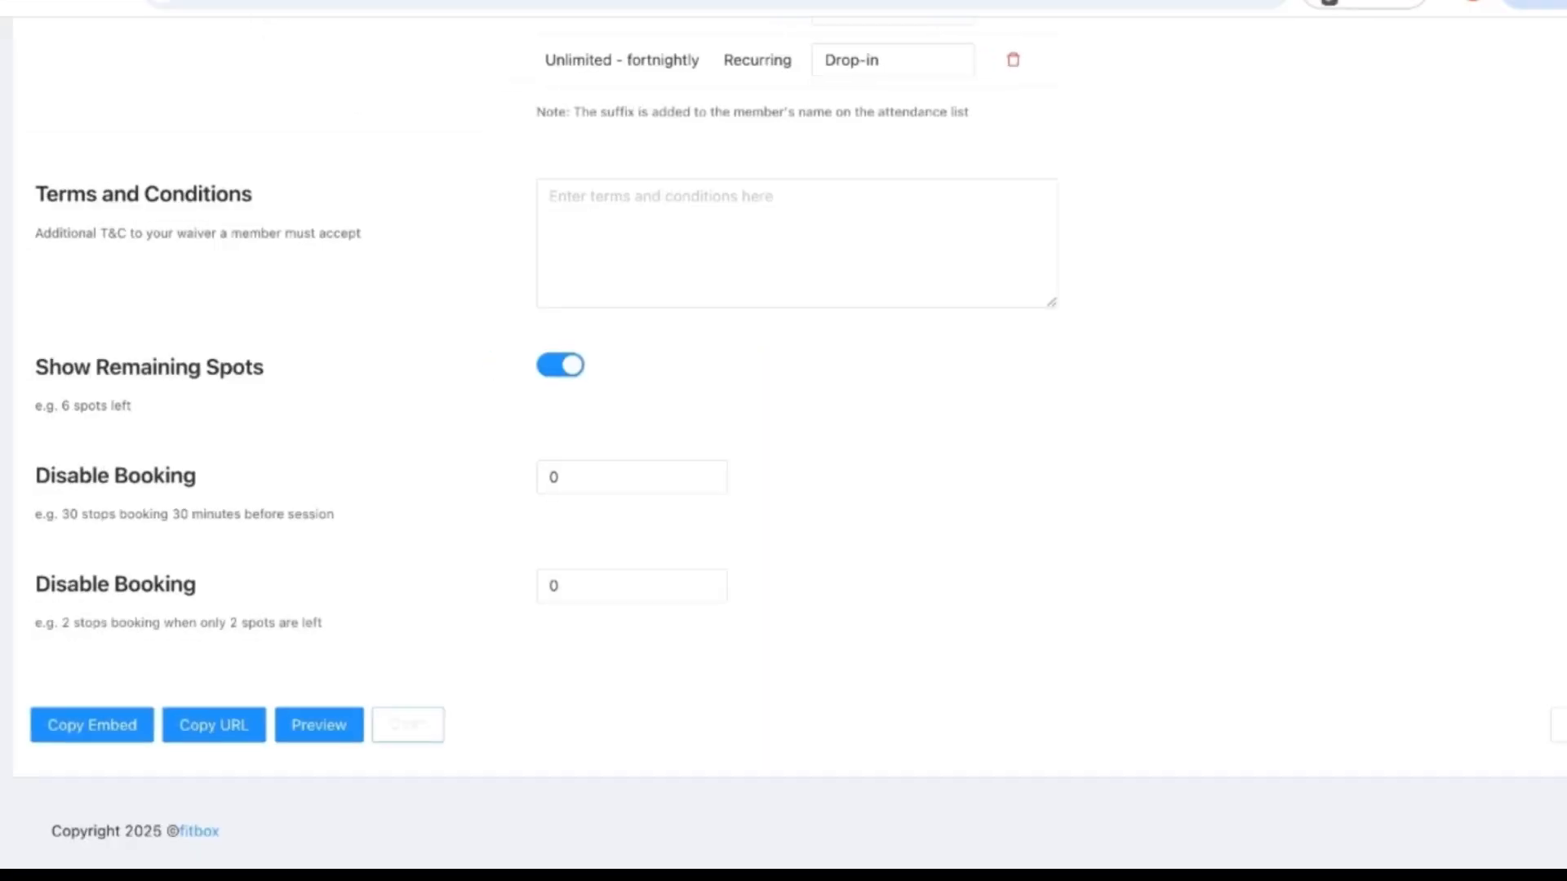
# Step: Return to Configuration, go to Users, and filter the list by the new member's first name
pyautogui.scroll(15, 783, 441)
pyautogui.click(80, 59)
pyautogui.click(82, 59)
pyautogui.click(81, 62)
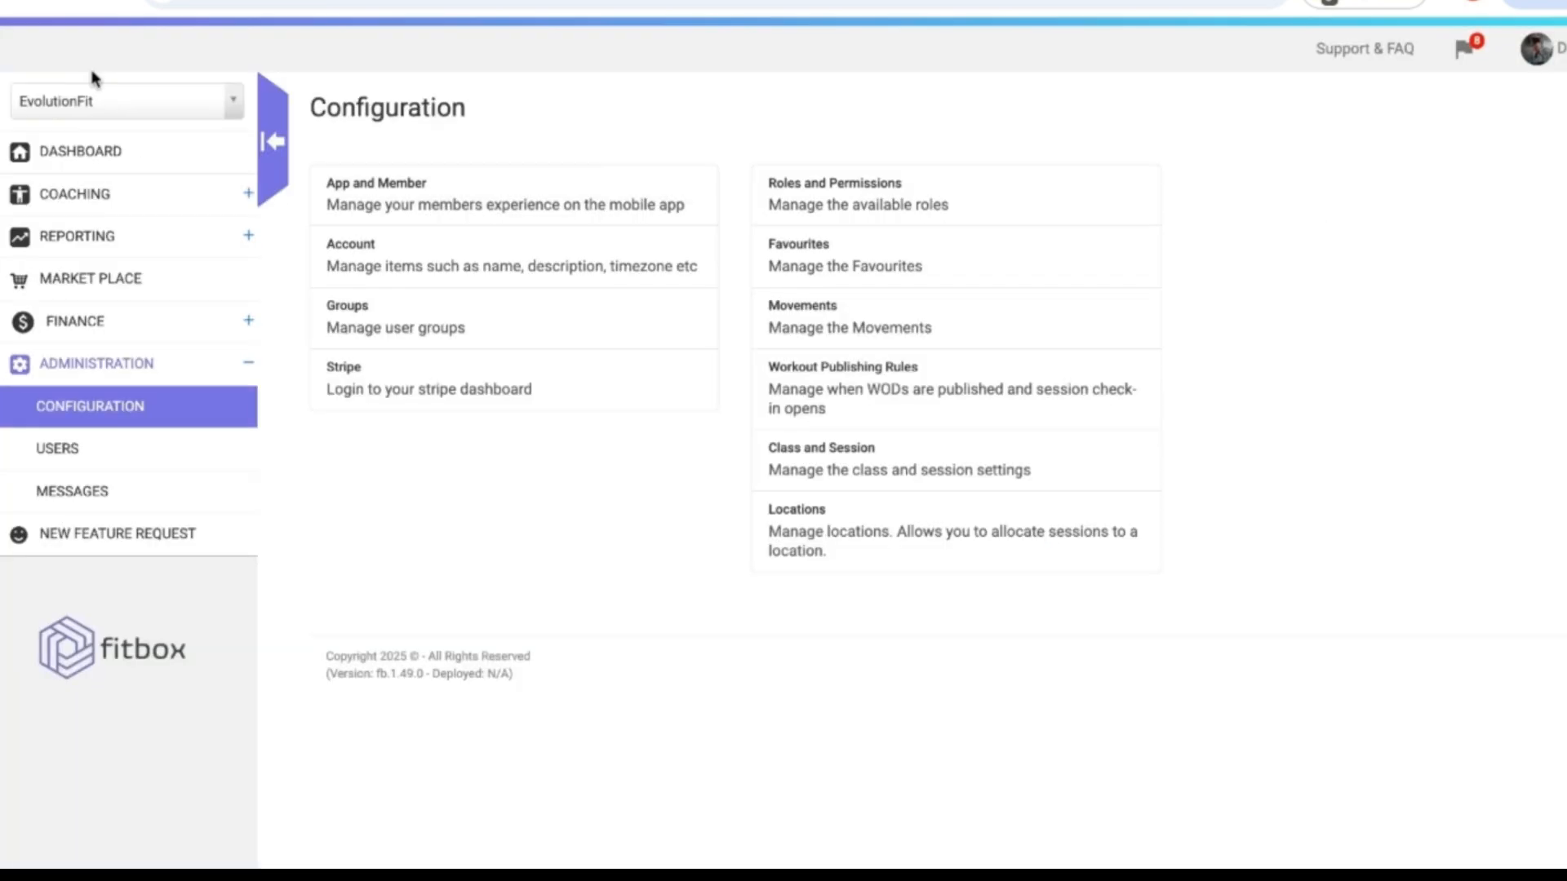
pyautogui.click(129, 449)
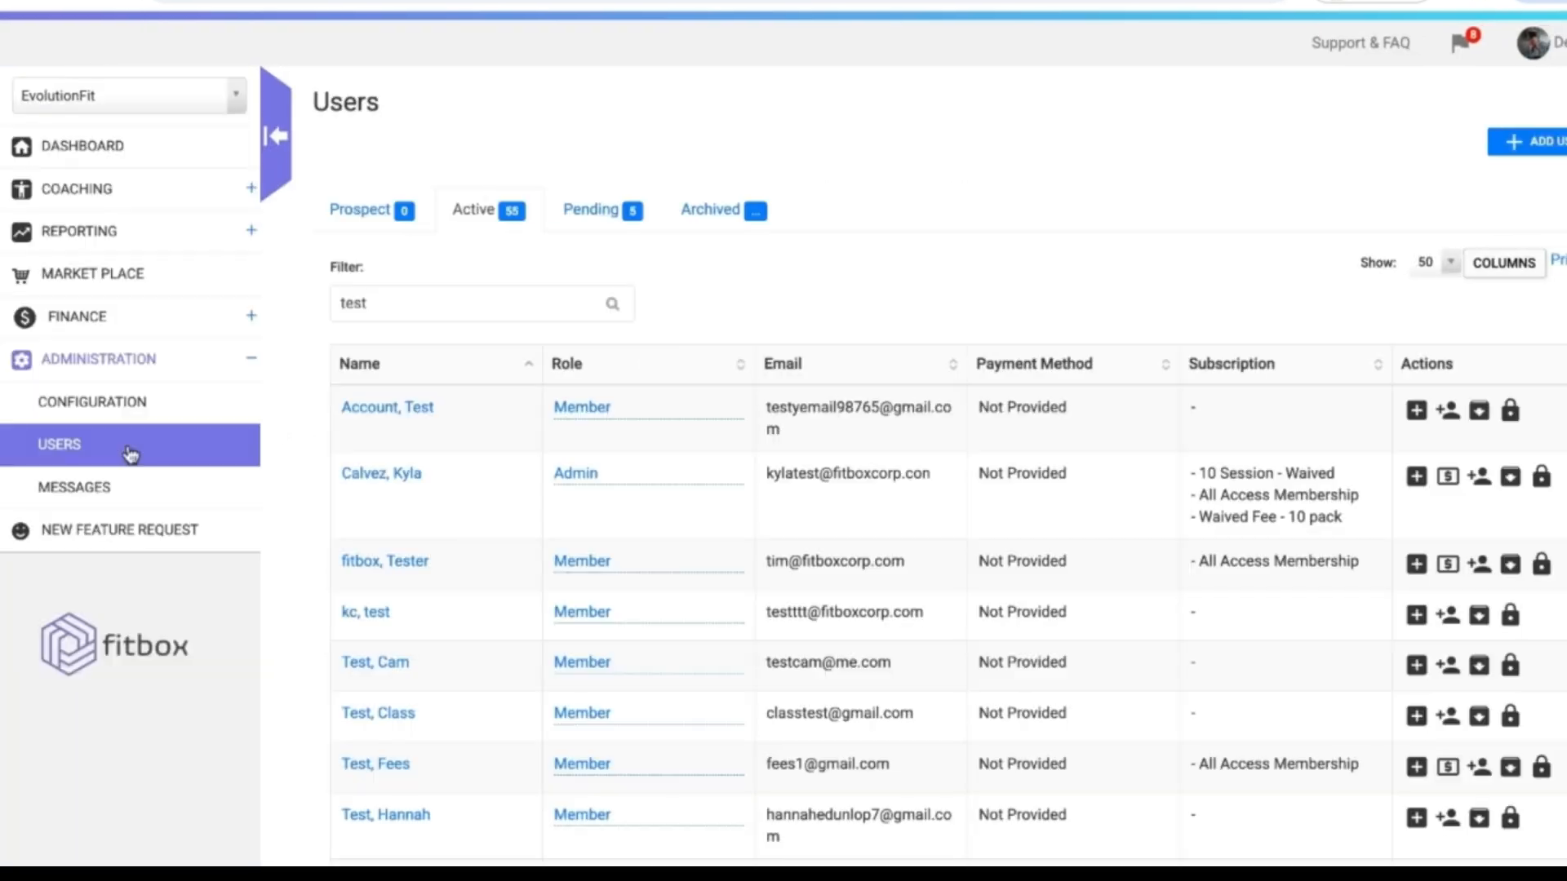
pyautogui.moveTo(500, 307); pyautogui.dragTo(252, 307)
pyautogui.write('steve')
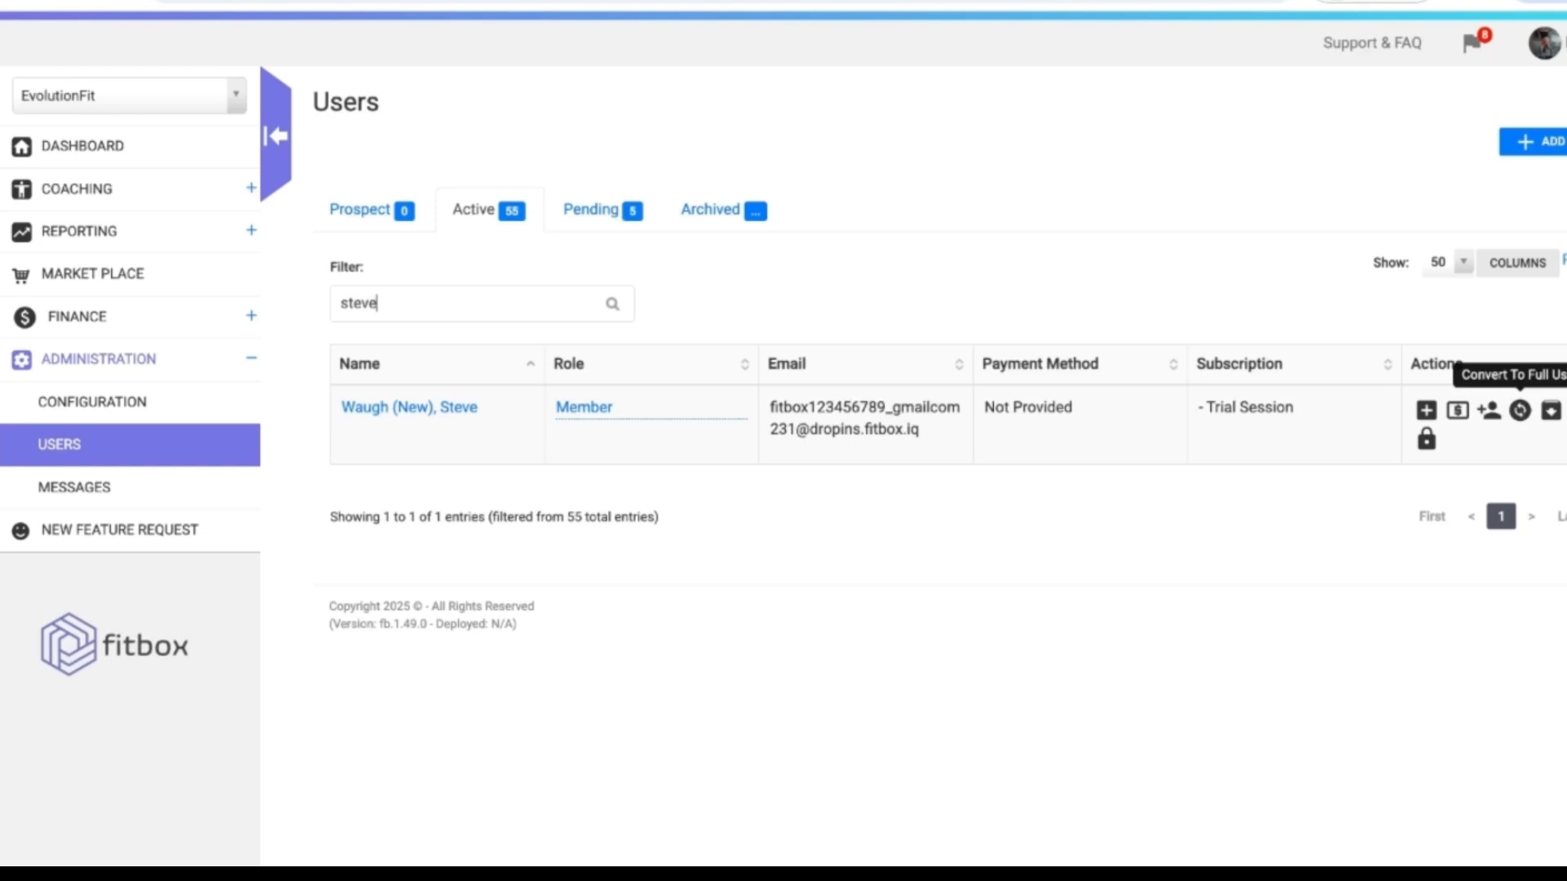
# Step: Convert the trial member to a full user with an invite, then review the 6 members under Pending
pyautogui.click(1519, 410)
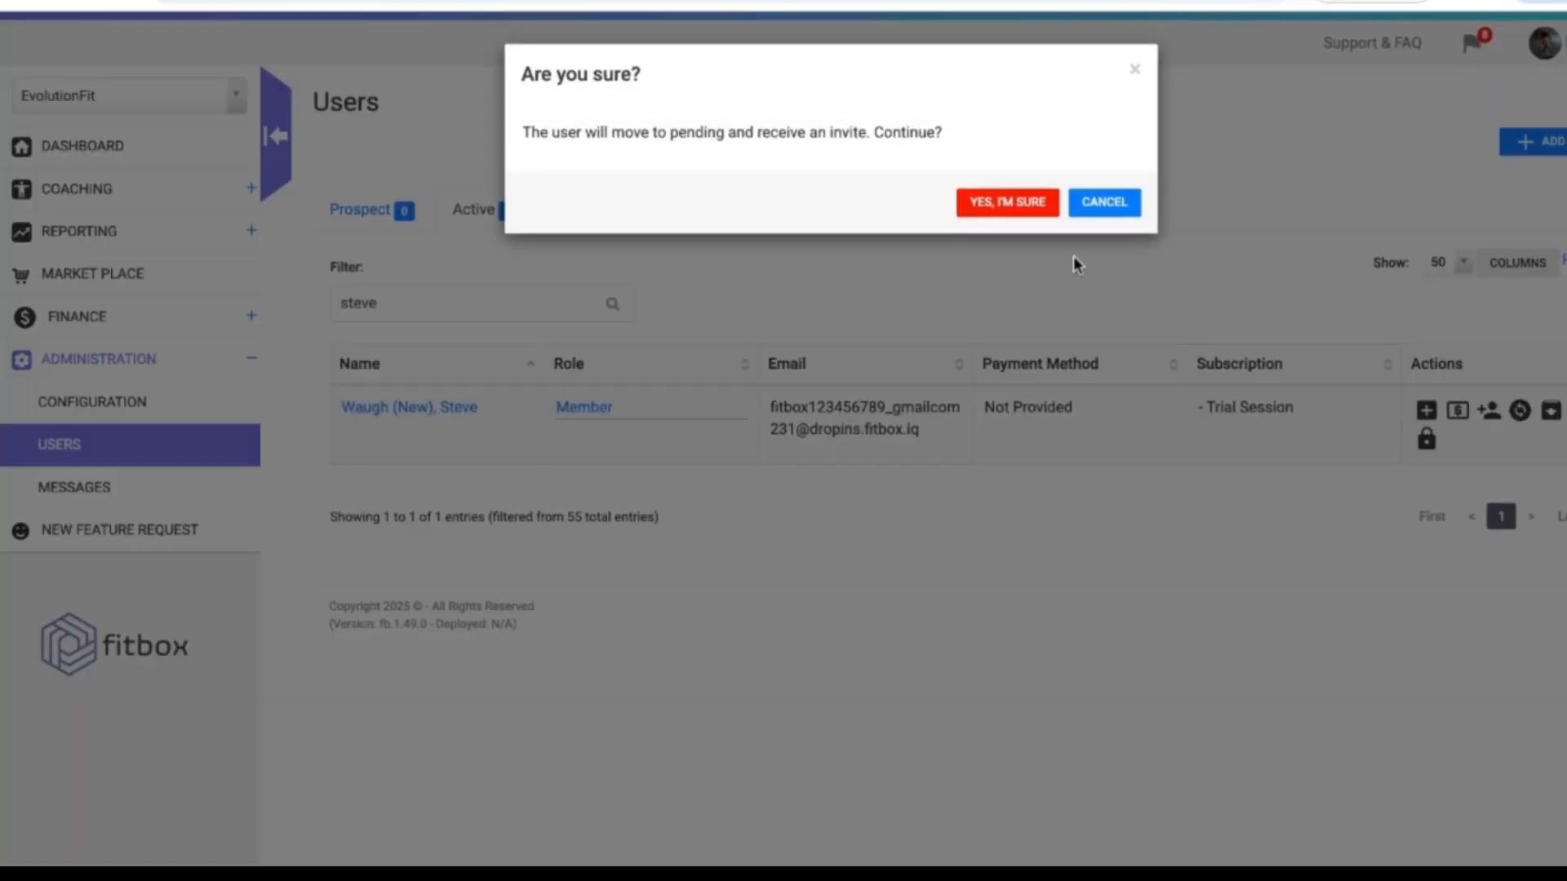
pyautogui.click(1012, 207)
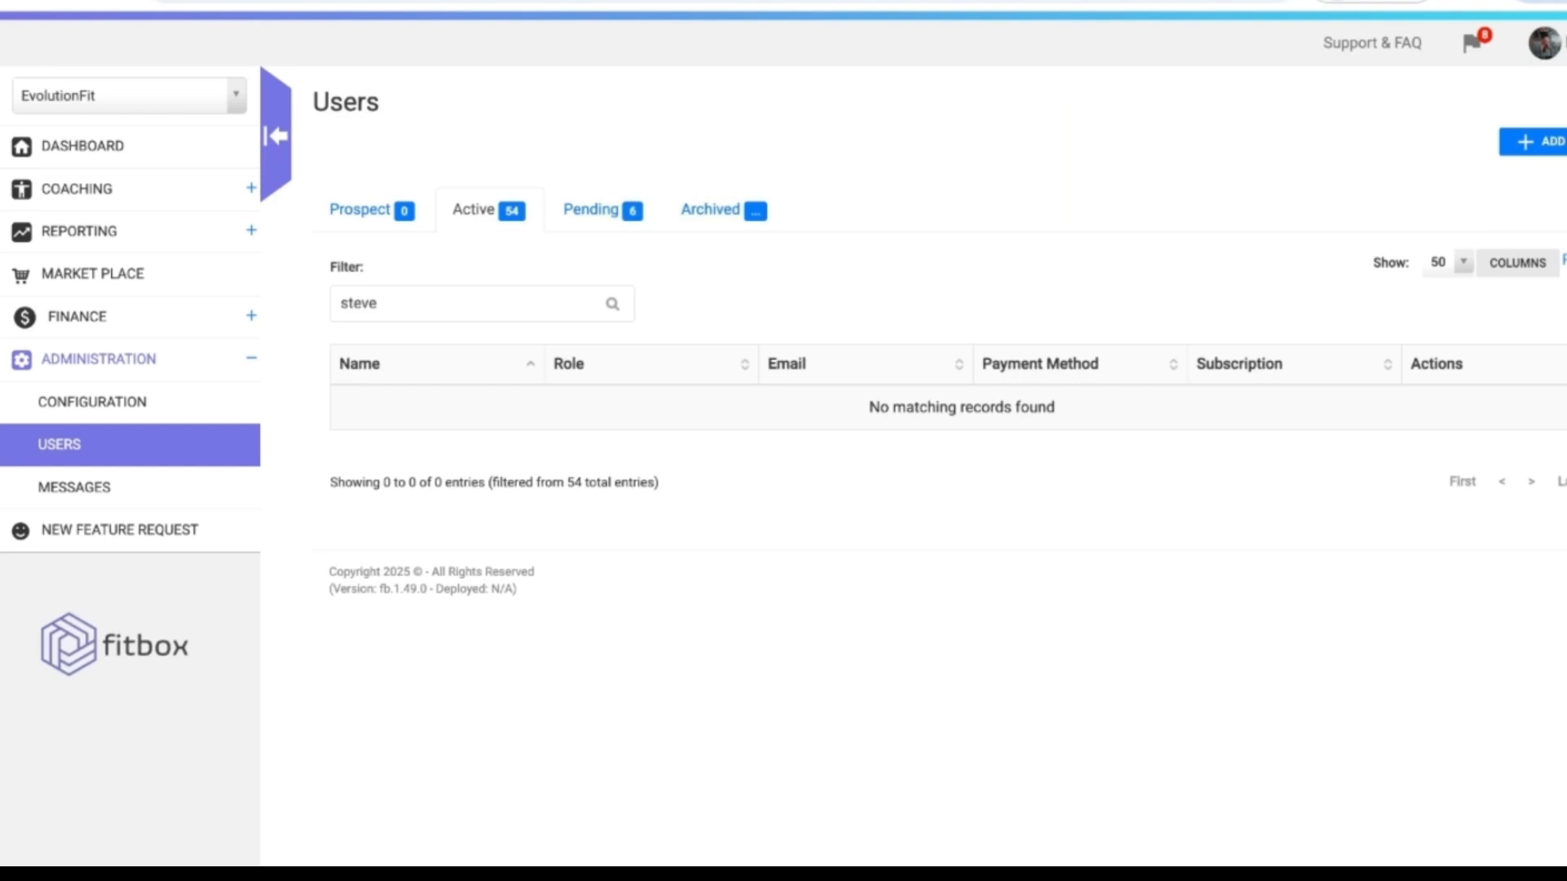
pyautogui.click(605, 211)
pyautogui.scroll(-3, 542, 689)
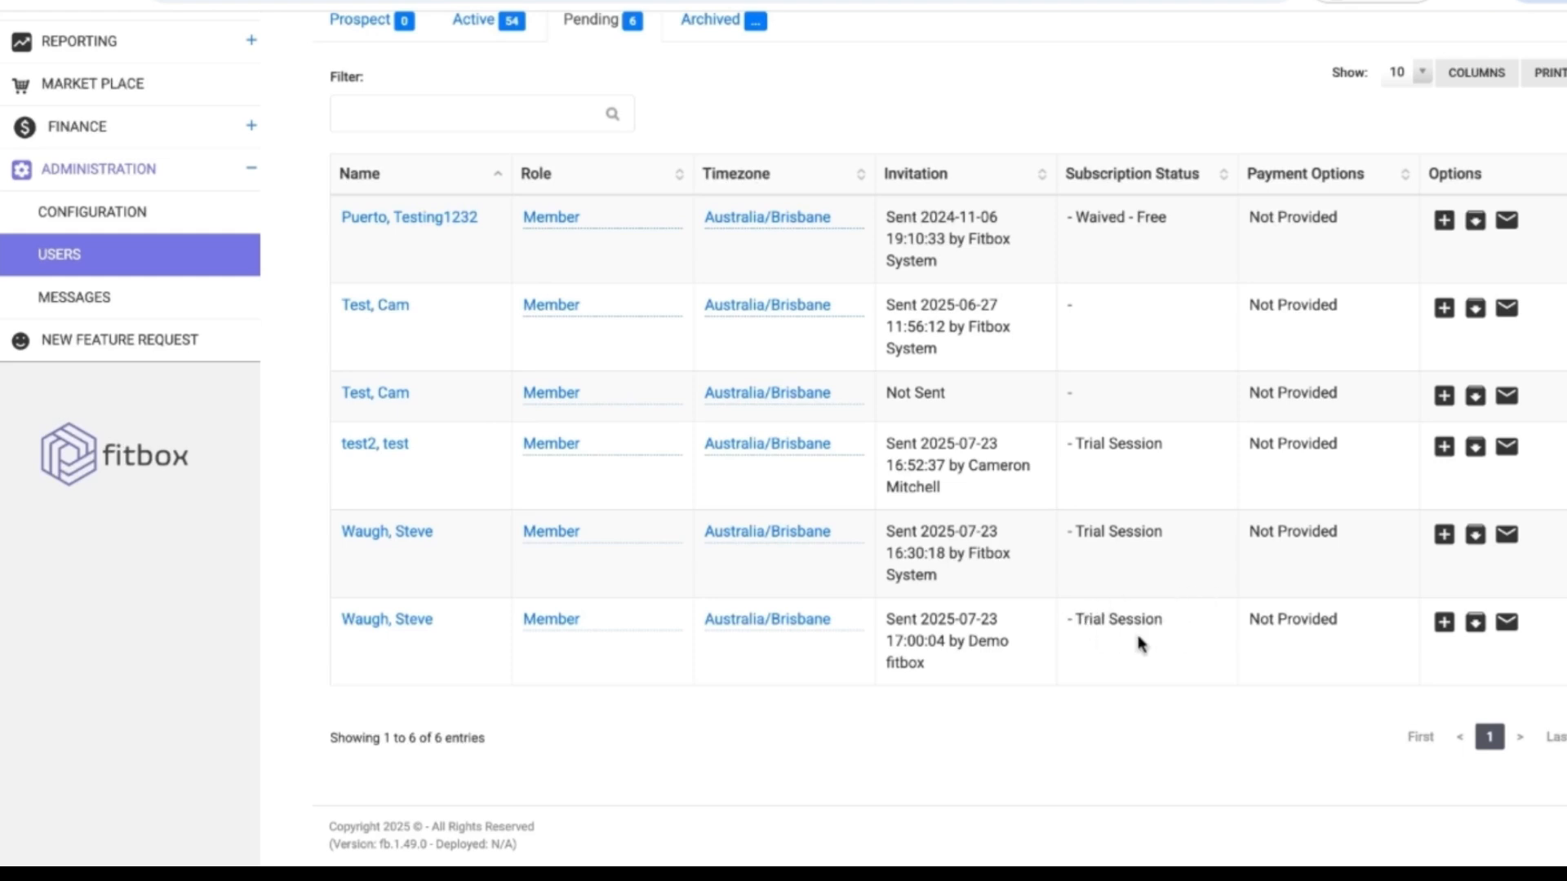
pyautogui.scroll(3, 733, 641)
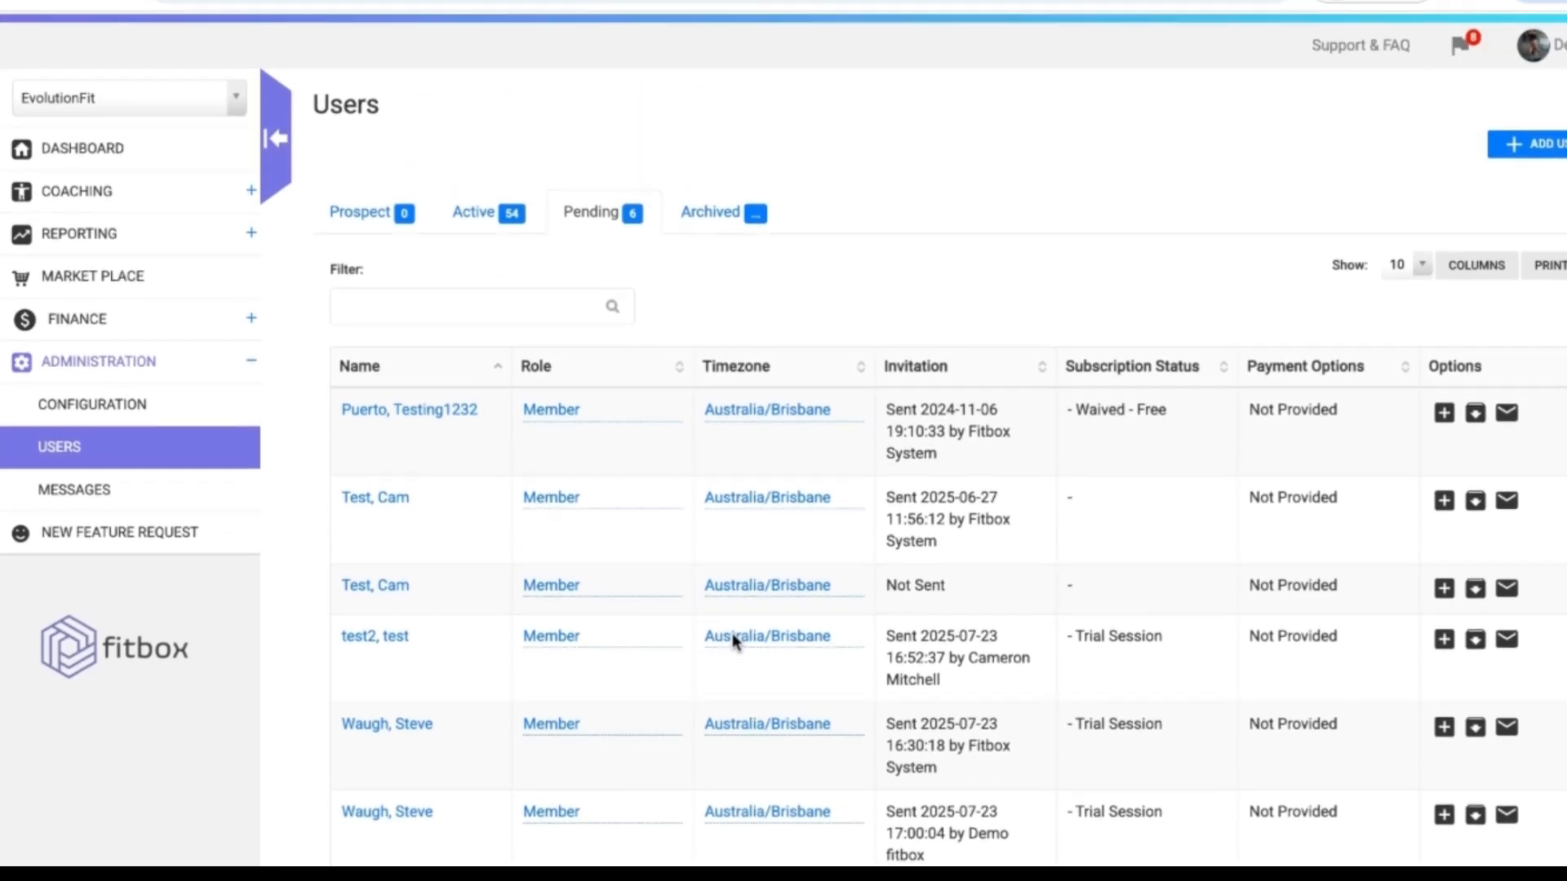
# Step: Check the Finance transactions list, then dismiss the Successful! message to see the July 21st–27th schedule
pyautogui.click(127, 319)
pyautogui.click(128, 444)
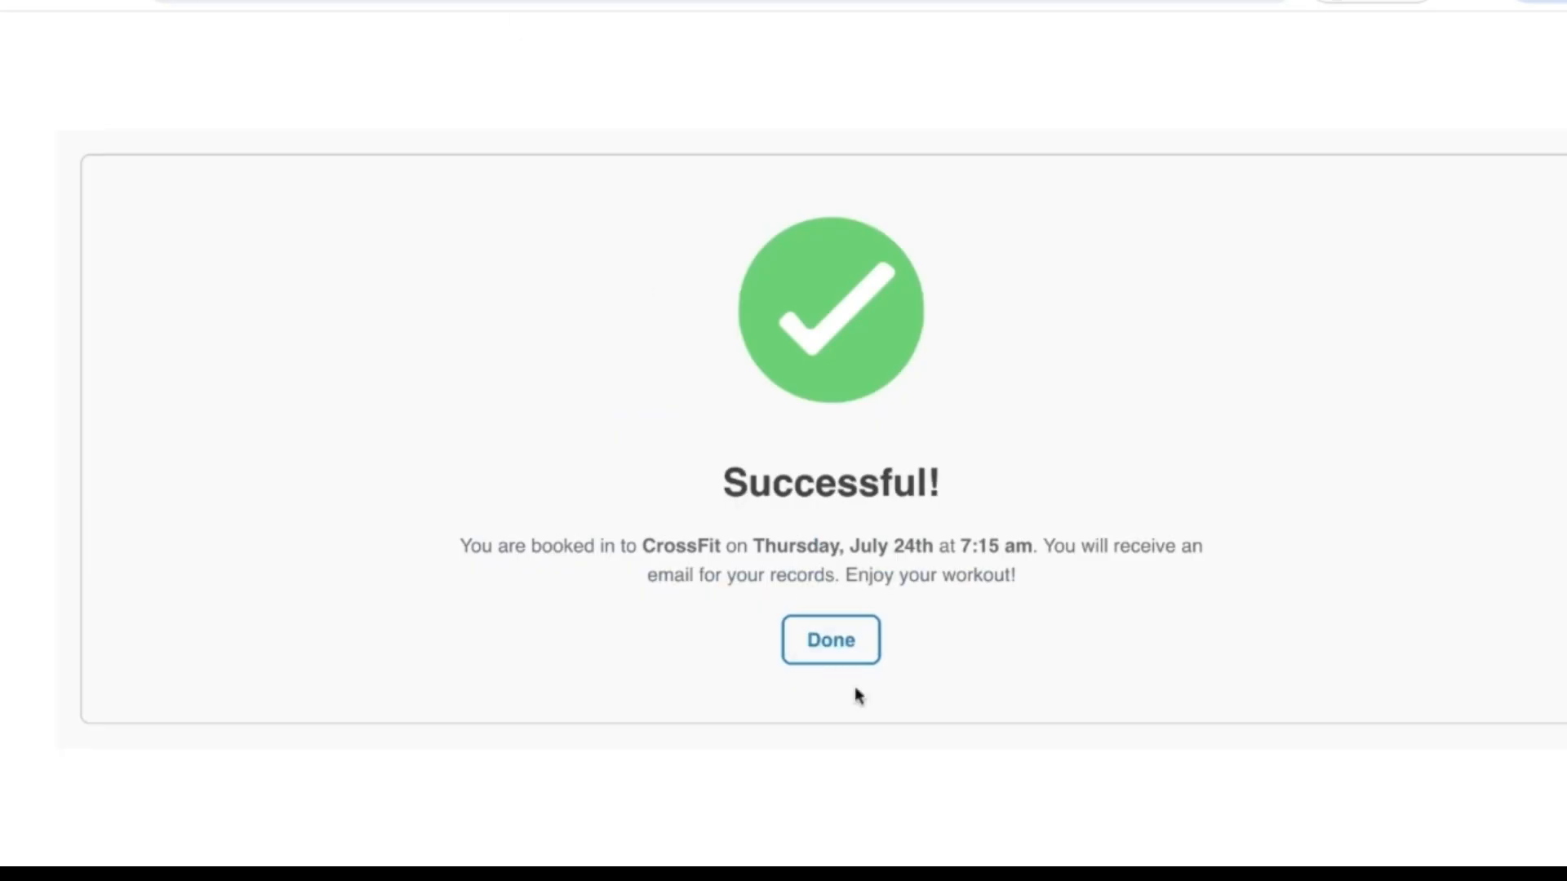
pyautogui.click(841, 644)
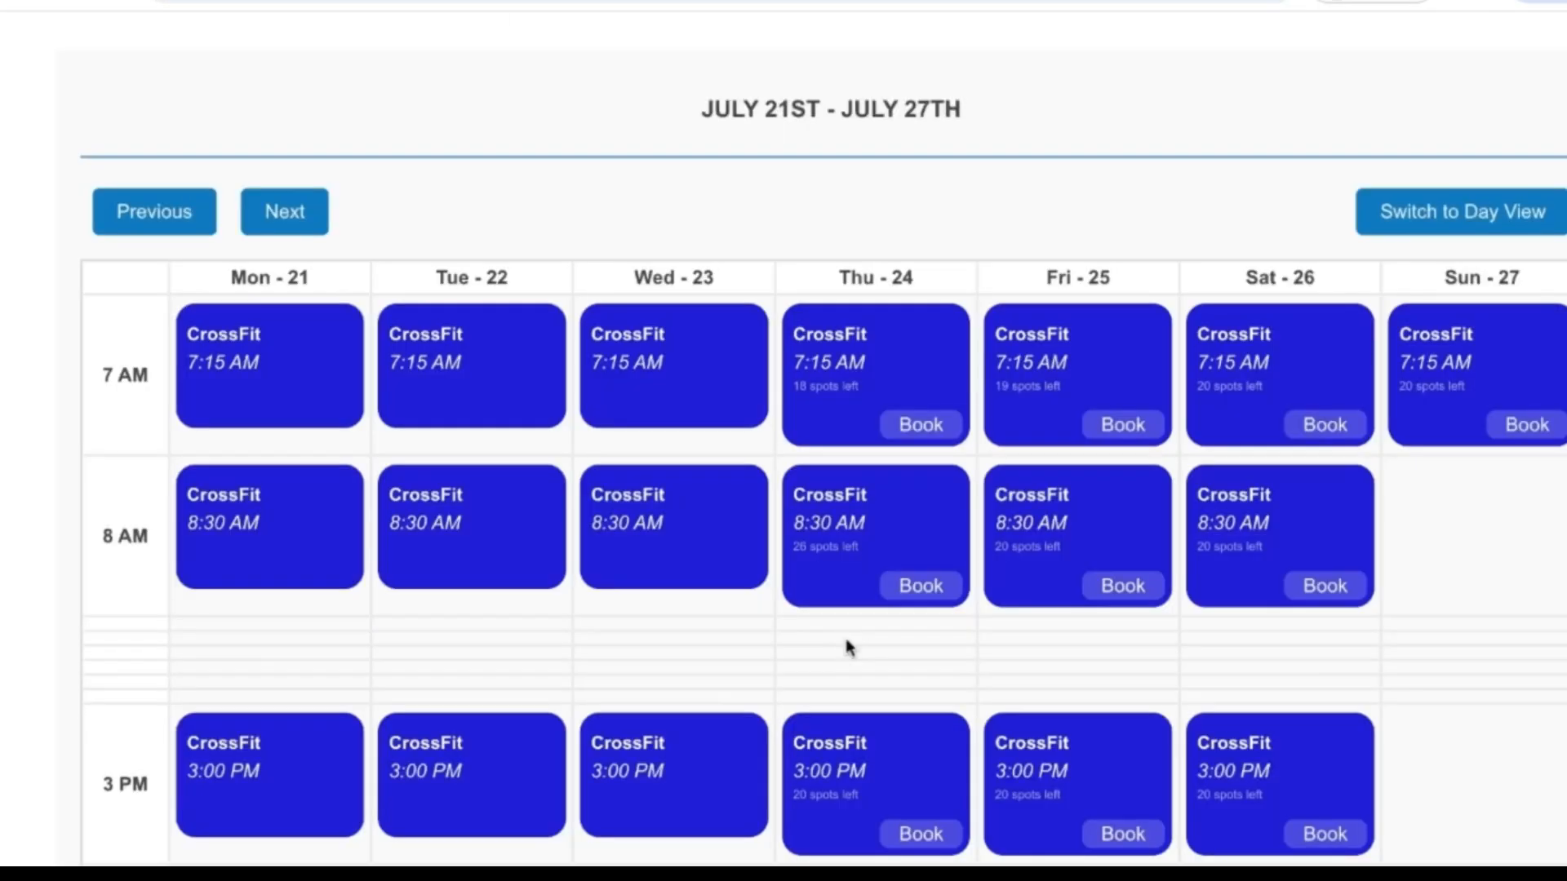